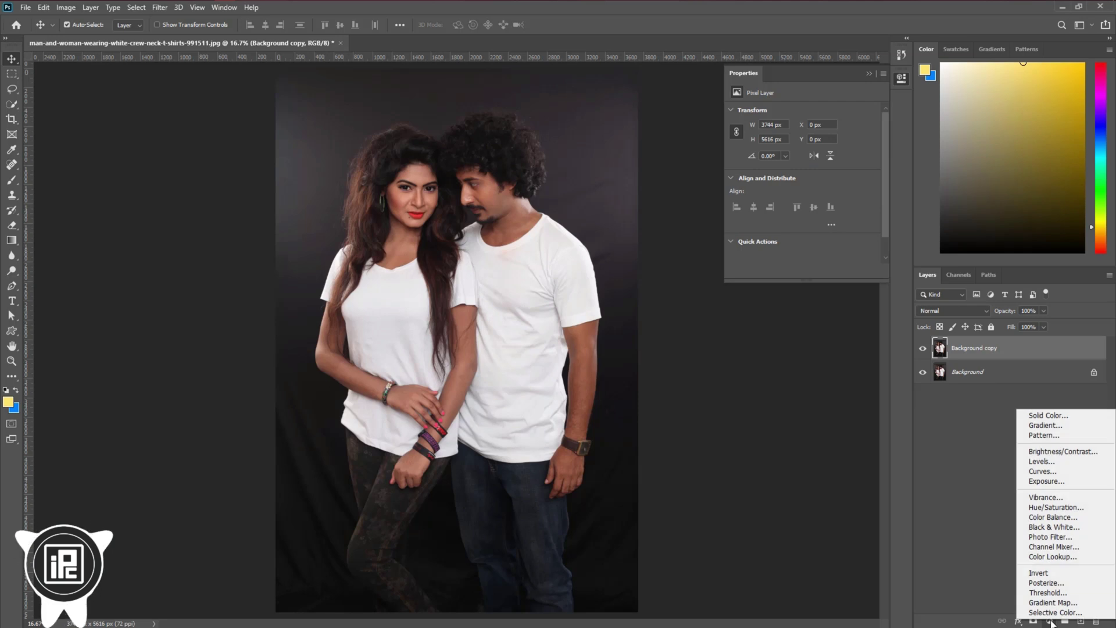
Add a Black & White adjustment layer above Background copy with Reds 21, Yellows 40 and Blues 58
left_click(1048, 526)
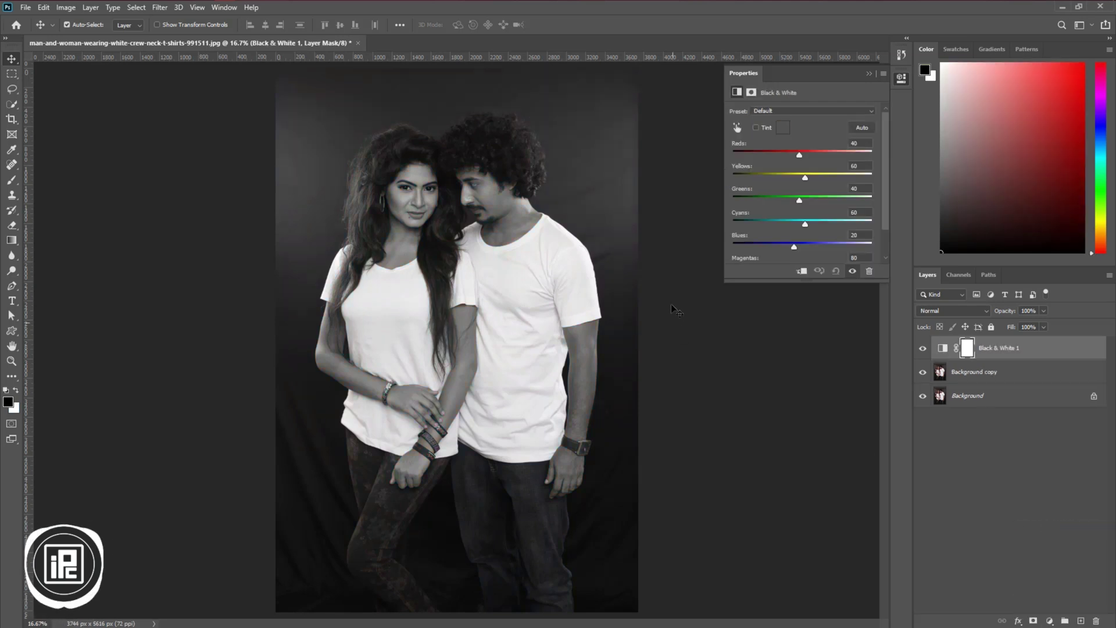
mouse_move(797, 161)
left_mouse_down()
mouse_move(773, 152)
mouse_move(796, 152)
mouse_move(799, 177)
left_mouse_up()
mouse_move(804, 247)
left_mouse_down()
mouse_move(832, 247)
mouse_move(805, 247)
left_mouse_up()
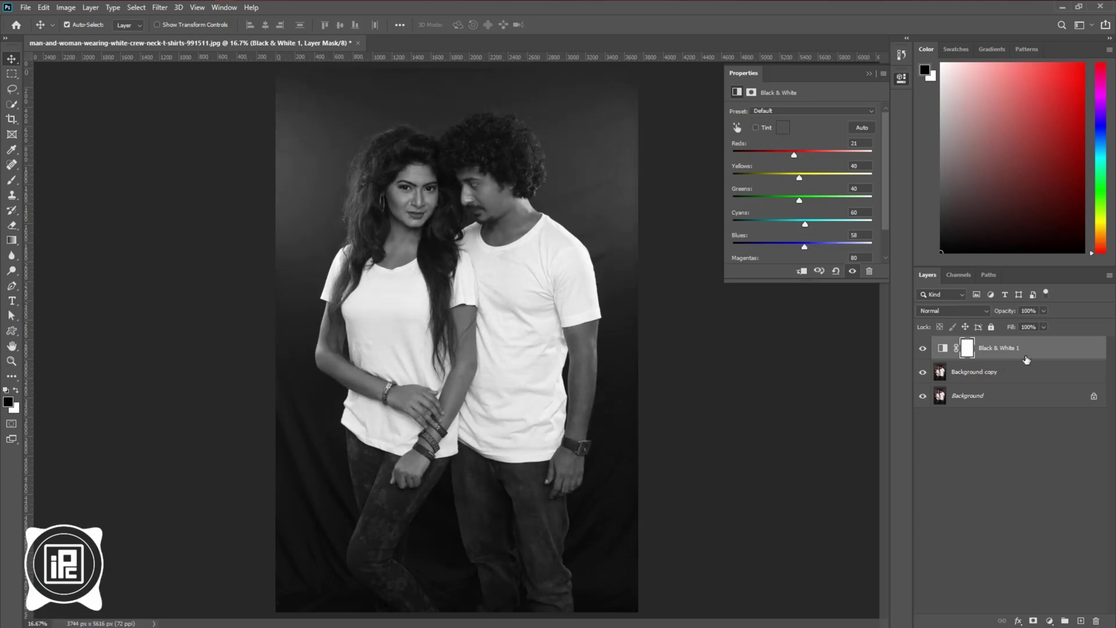
Merge the Black & White adjustment down into the Background copy layer and collapse its properties
right_click(1026, 359)
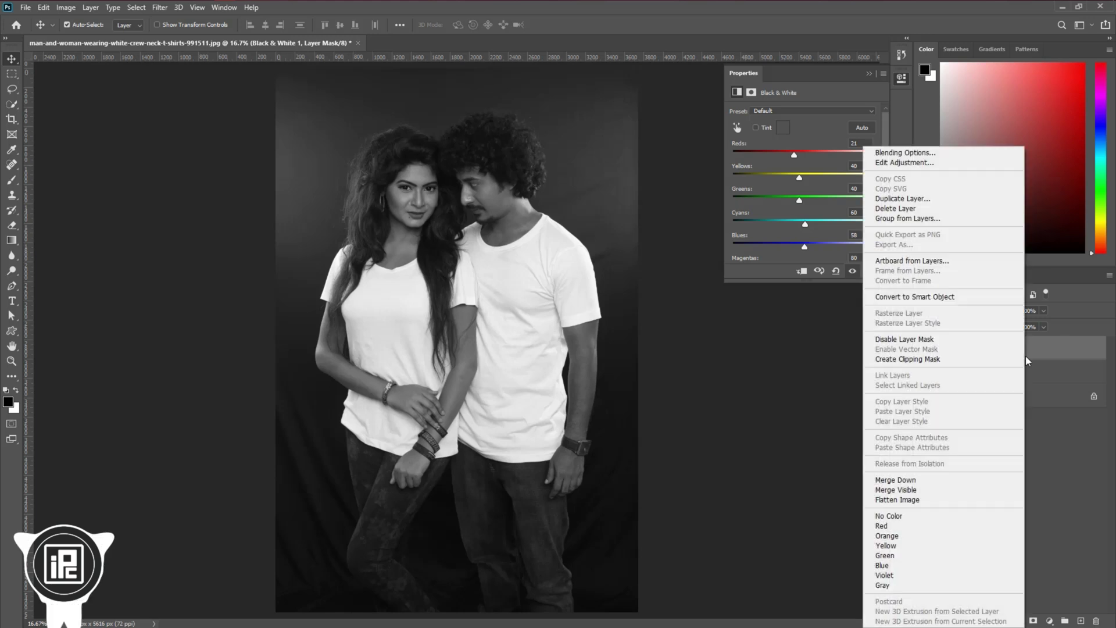
left_click(907, 480)
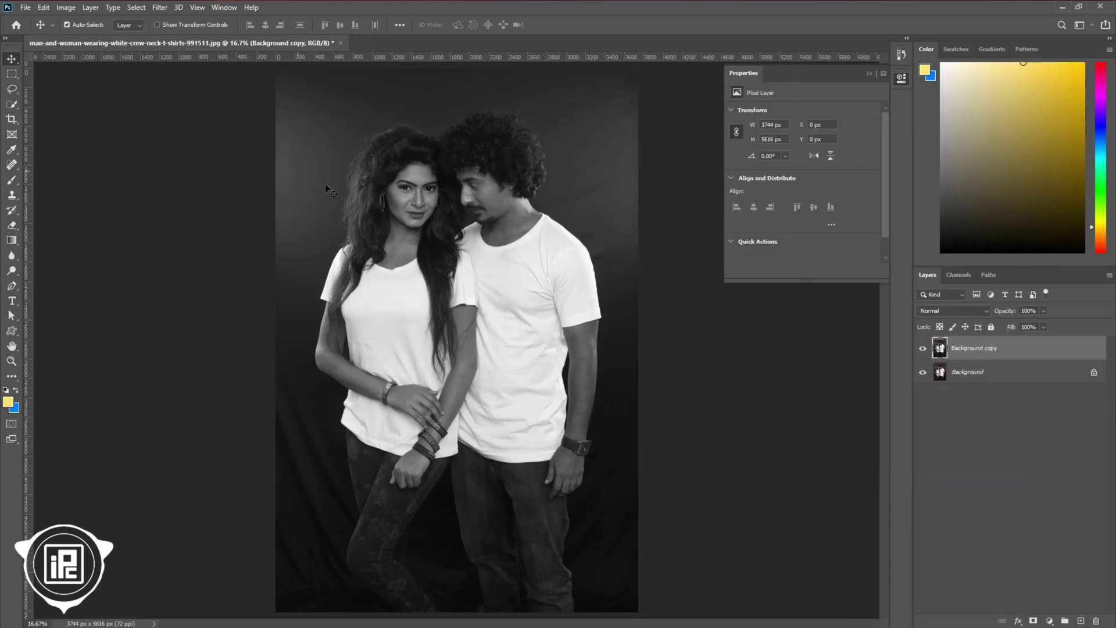
left_click(868, 75)
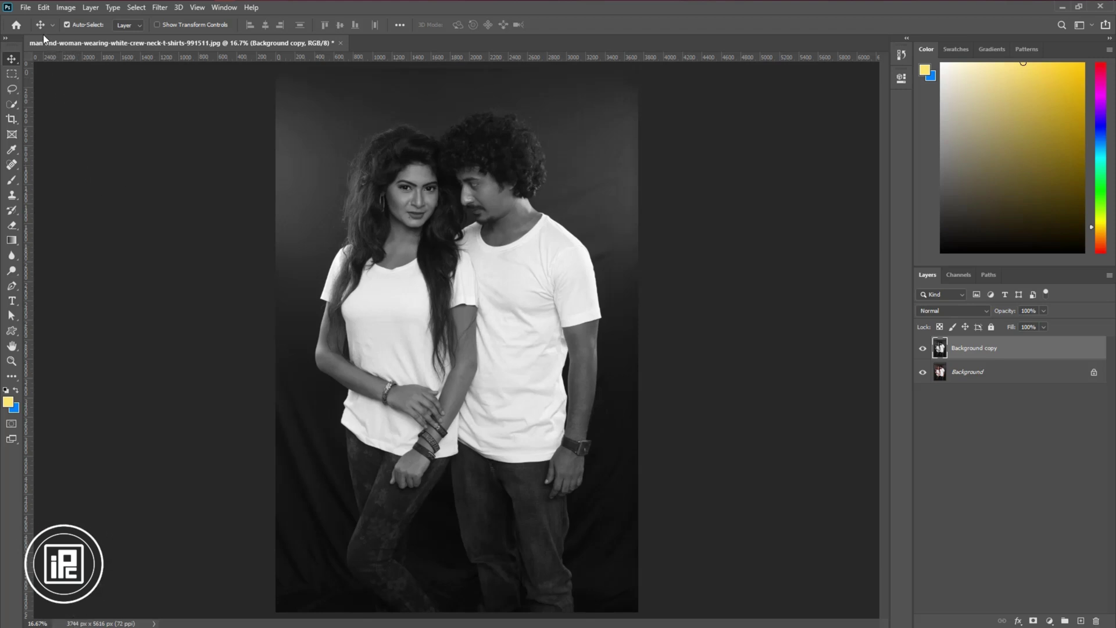
Save the black-and-white image as a Photoshop PSD file named Displacement in the Pictures folder
left_click(28, 8)
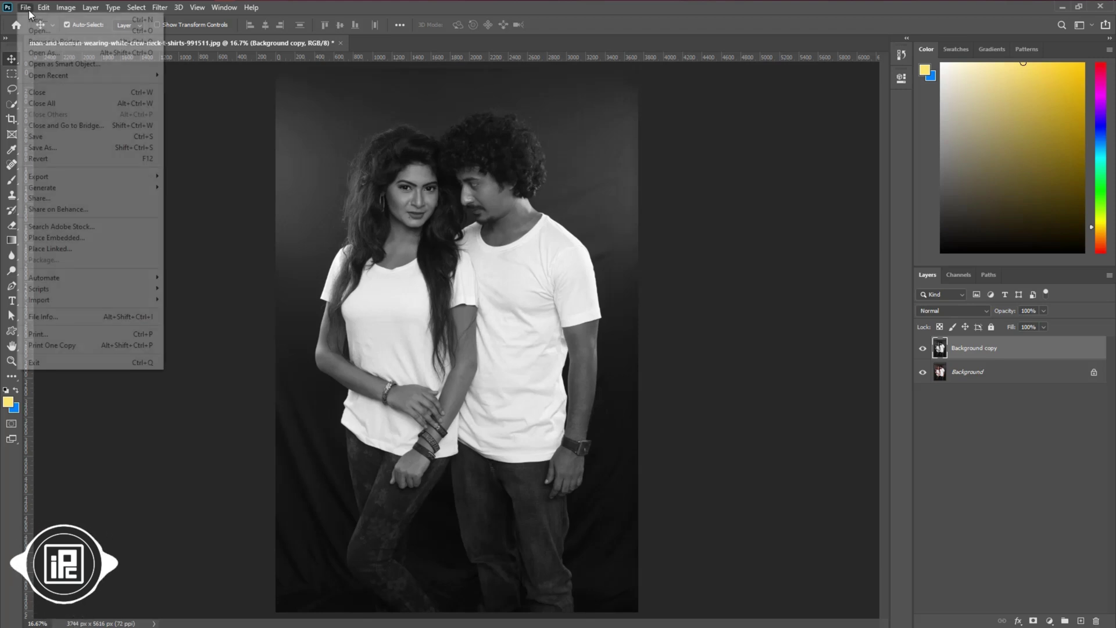
left_click(75, 149)
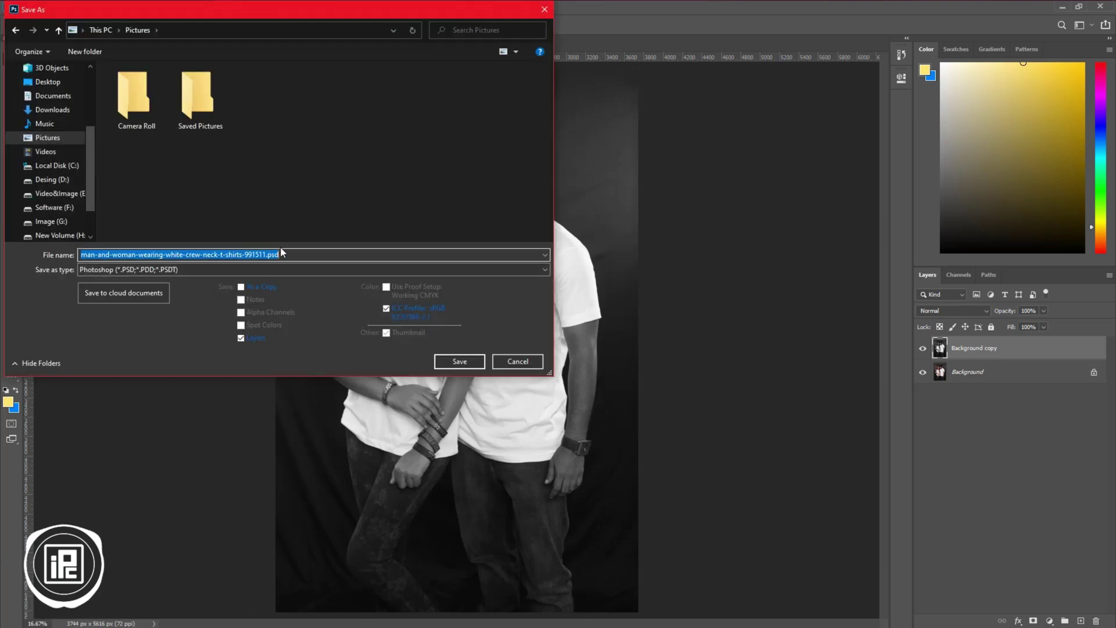
type("Displacement")
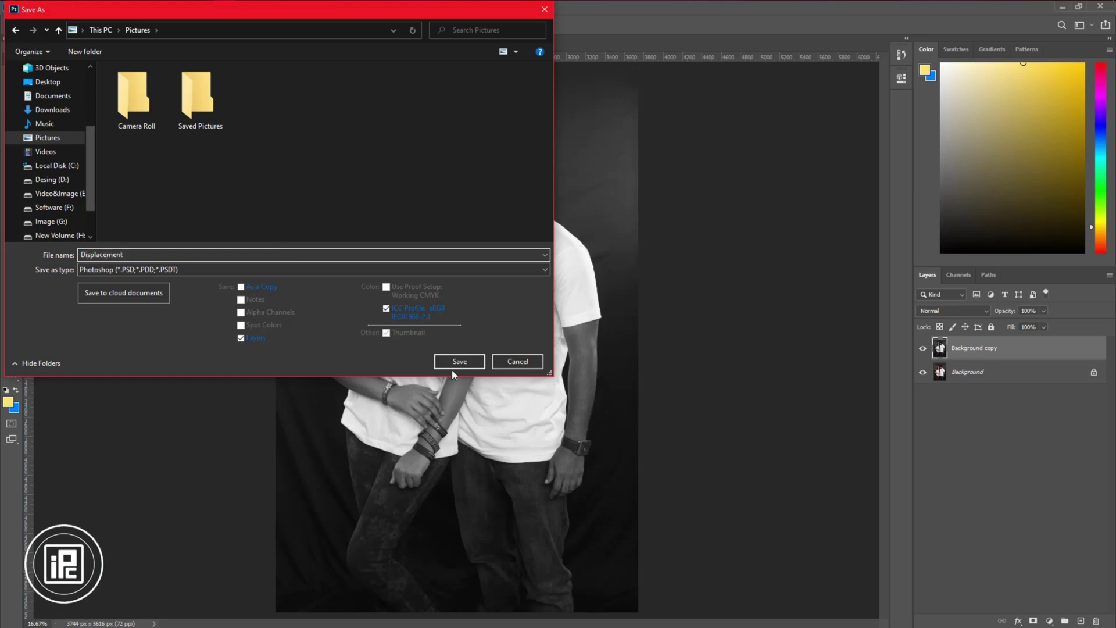
left_click(452, 363)
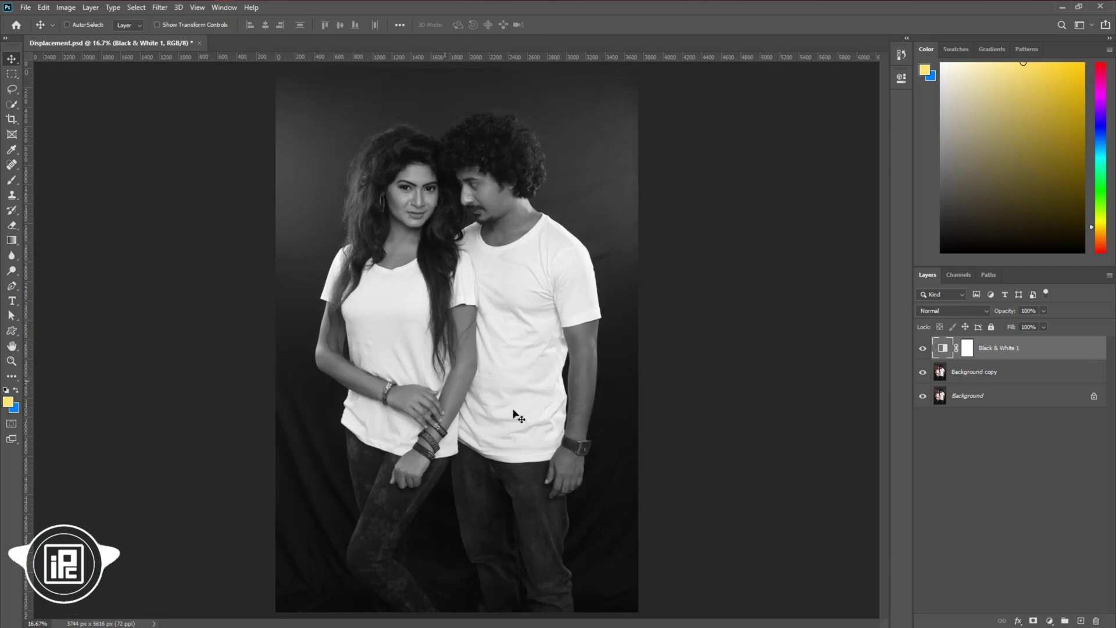
Delete the Black & White 1 adjustment layer to bring back the colour photo
left_click_drag(1051, 352, 1096, 621)
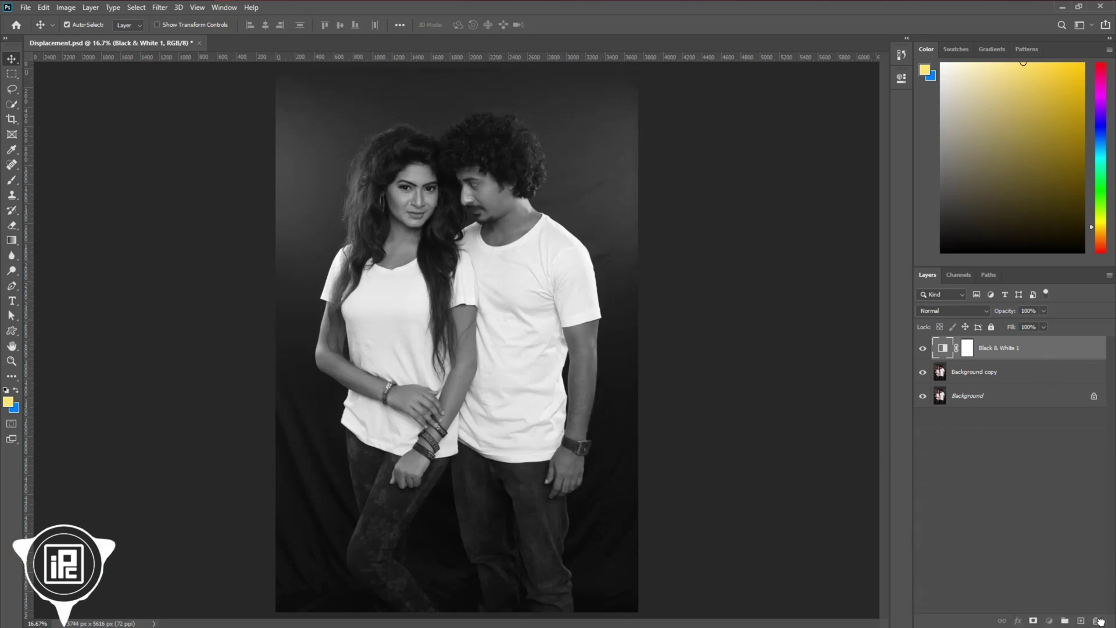
scroll(435, 413, "up", 3)
scroll(533, 343, "up", 2)
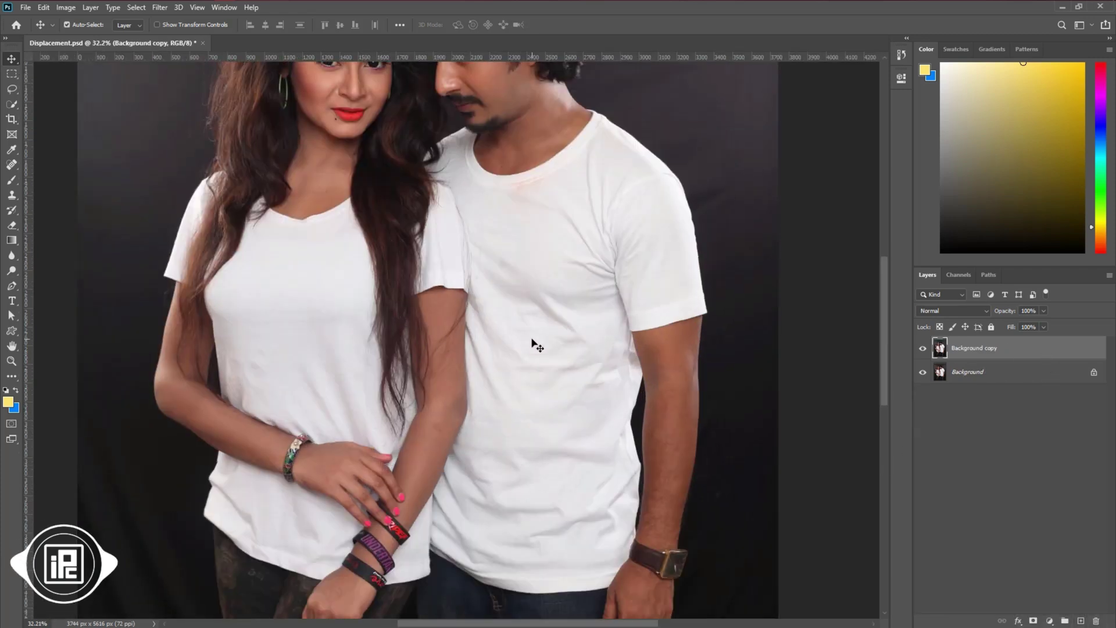
scroll(537, 345, "up", 2)
scroll(541, 325, "left", 5)
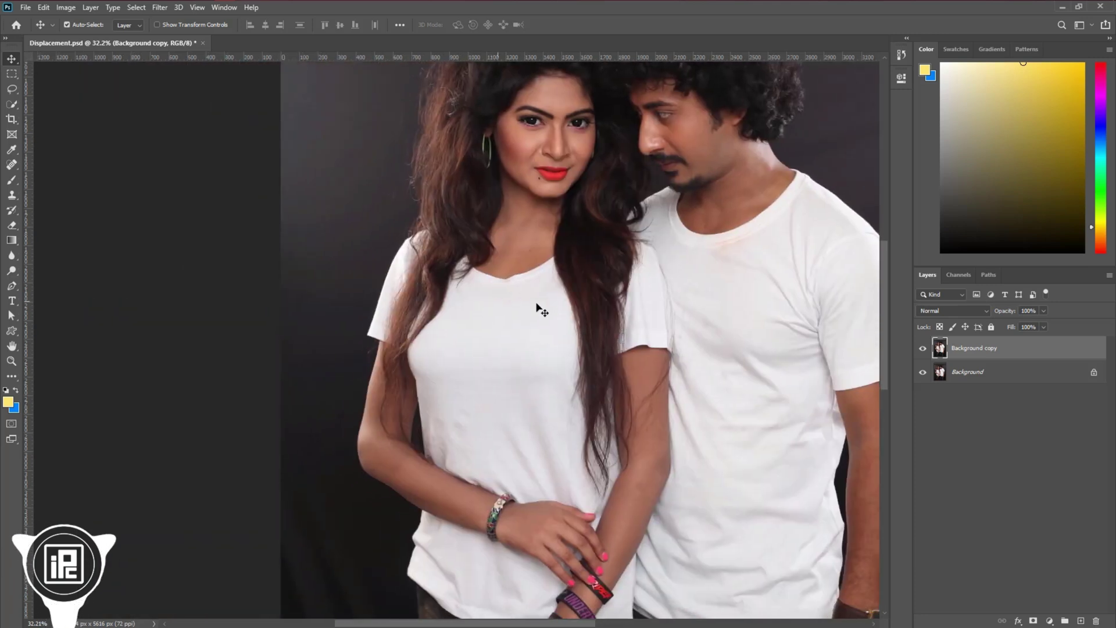
scroll(545, 408, "down", 1)
scroll(545, 408, "right", 1)
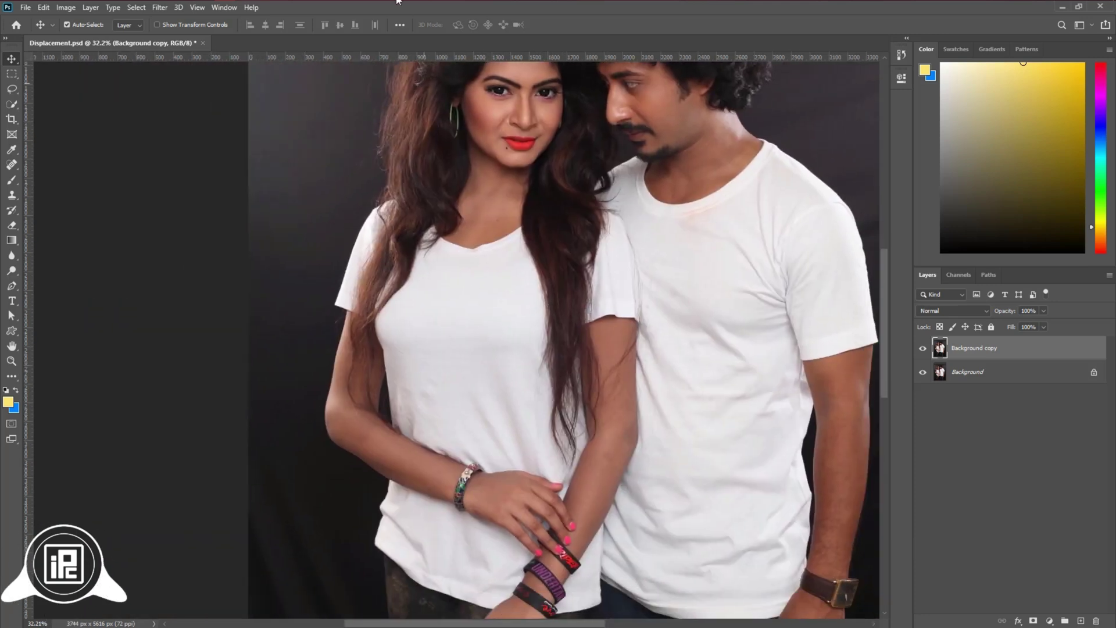
Switch to the Pictures folder in File Explorer and place 3360459.png into the open photo document
key("alt+Tab")
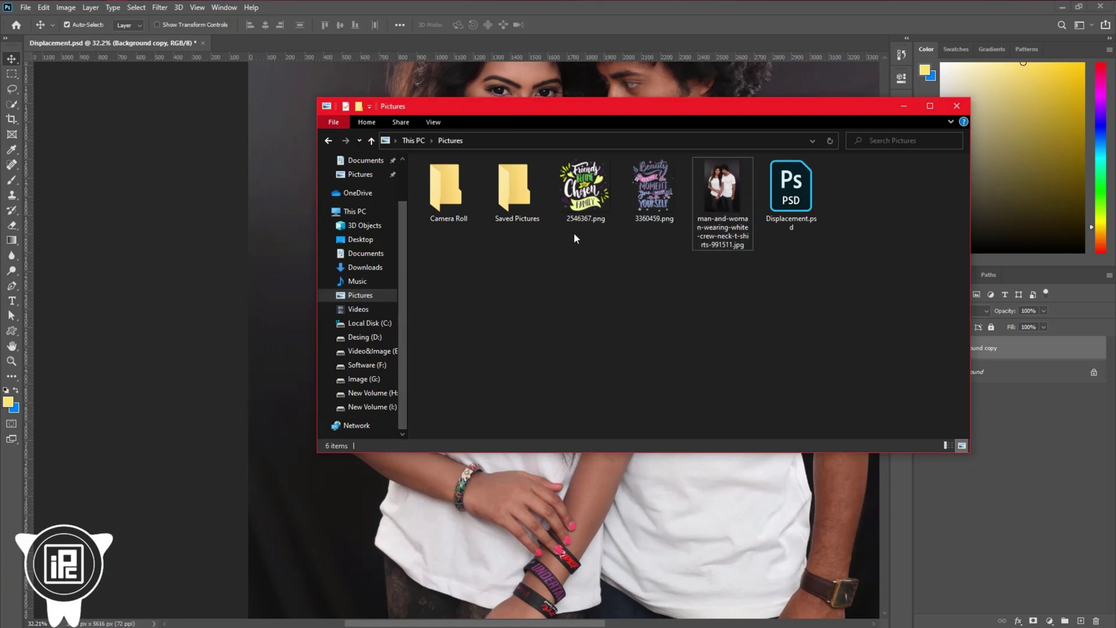
left_click_drag(573, 234, 521, 479)
left_click(632, 237)
left_click(658, 223)
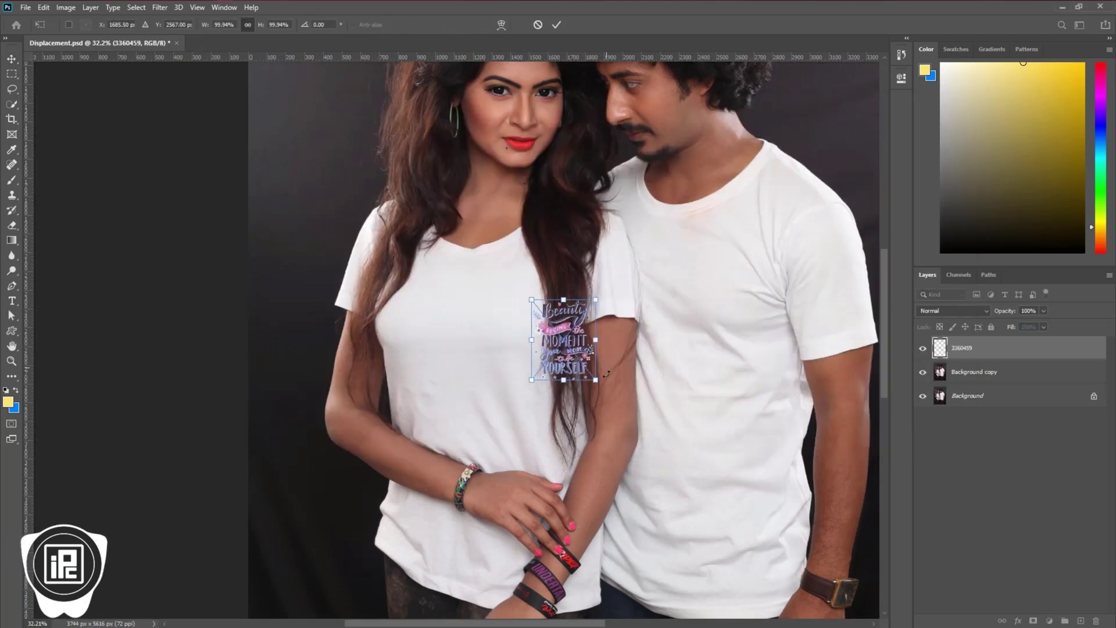
Enlarge the placed lettering design proportionally and position it over the front of the woman's T-shirt
left_click_drag(595, 380, 692, 509)
left_click_drag(628, 447, 459, 410)
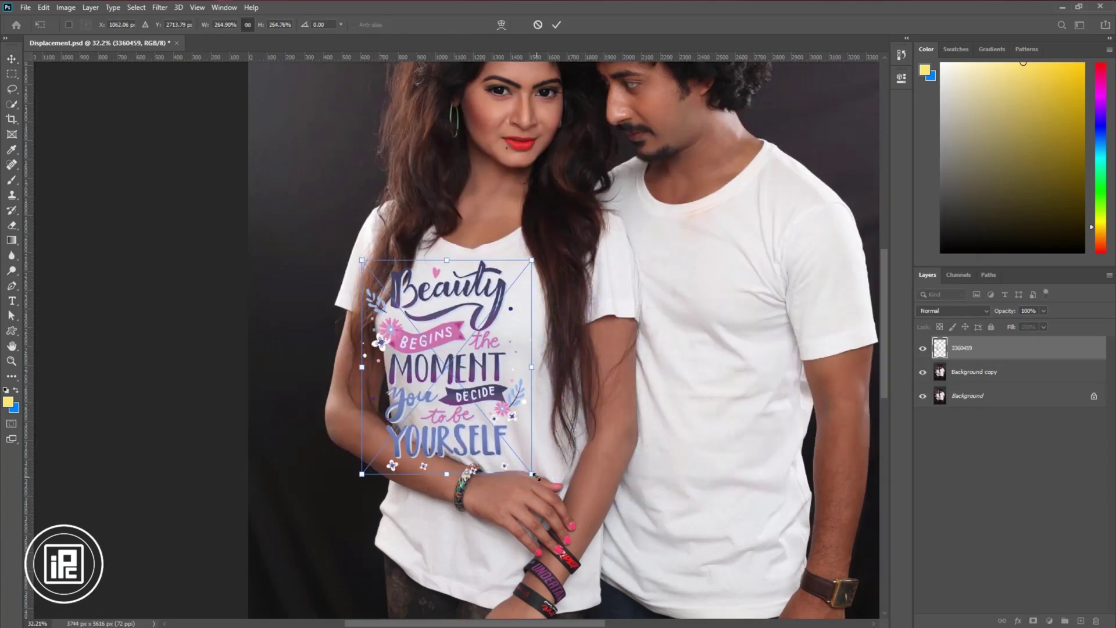
left_click_drag(524, 464, 611, 574)
left_click_drag(561, 494, 545, 490)
left_click_drag(471, 256, 473, 238)
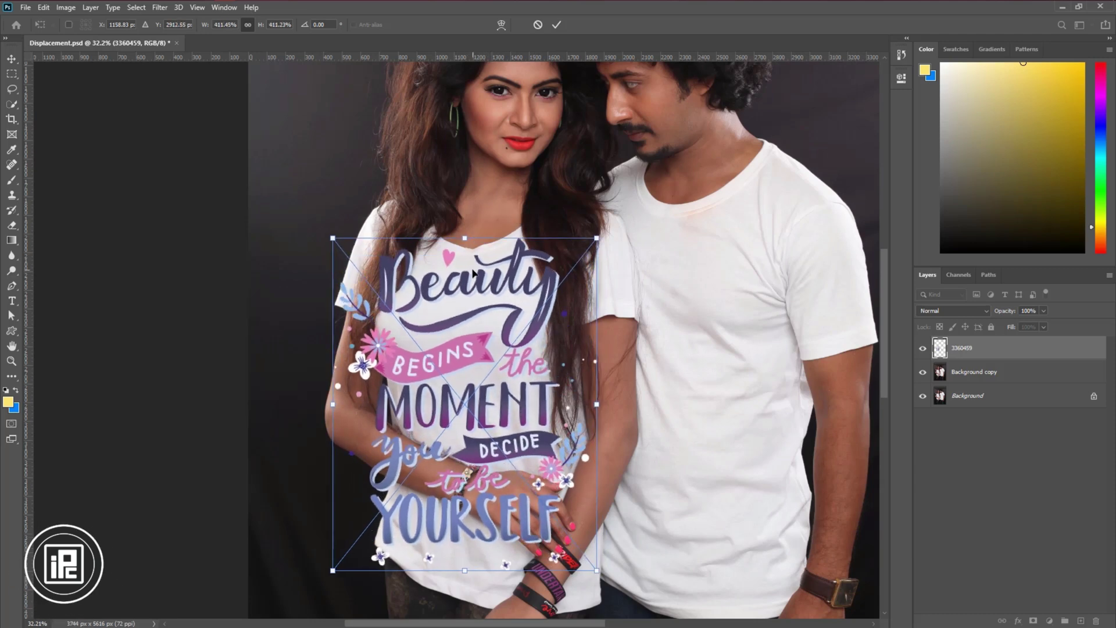
left_click_drag(597, 237, 586, 251)
left_click_drag(455, 294, 456, 291)
Warp the lettering design's corners, edges and interior to follow the woman's body, and commit the transform
left_click(500, 24)
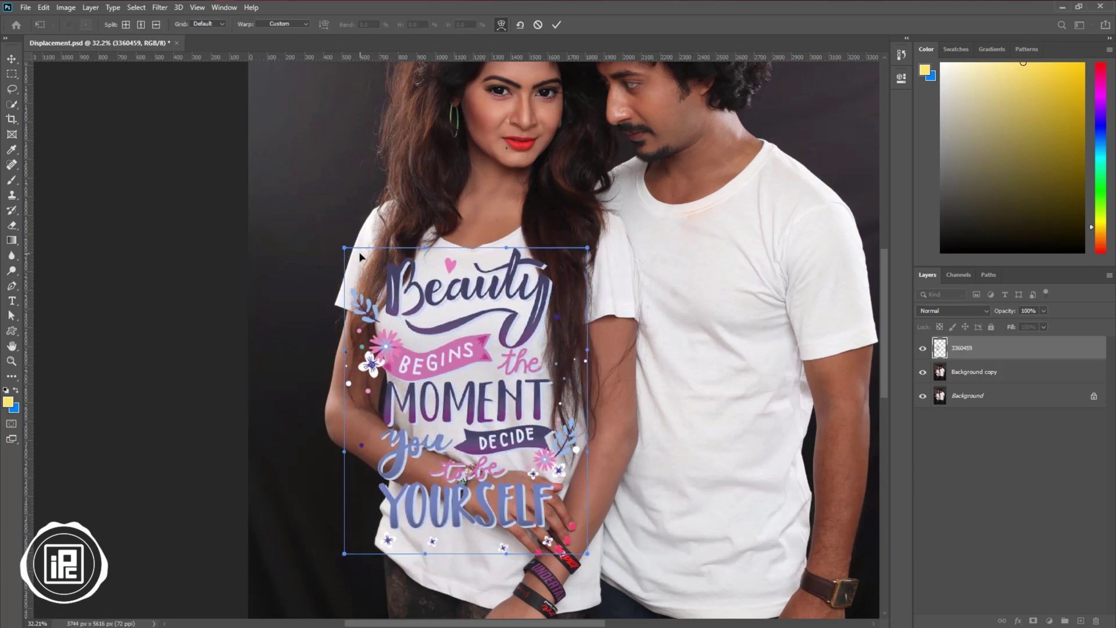
left_click_drag(344, 248, 348, 229)
left_click_drag(506, 248, 496, 266)
left_click_drag(344, 553, 342, 512)
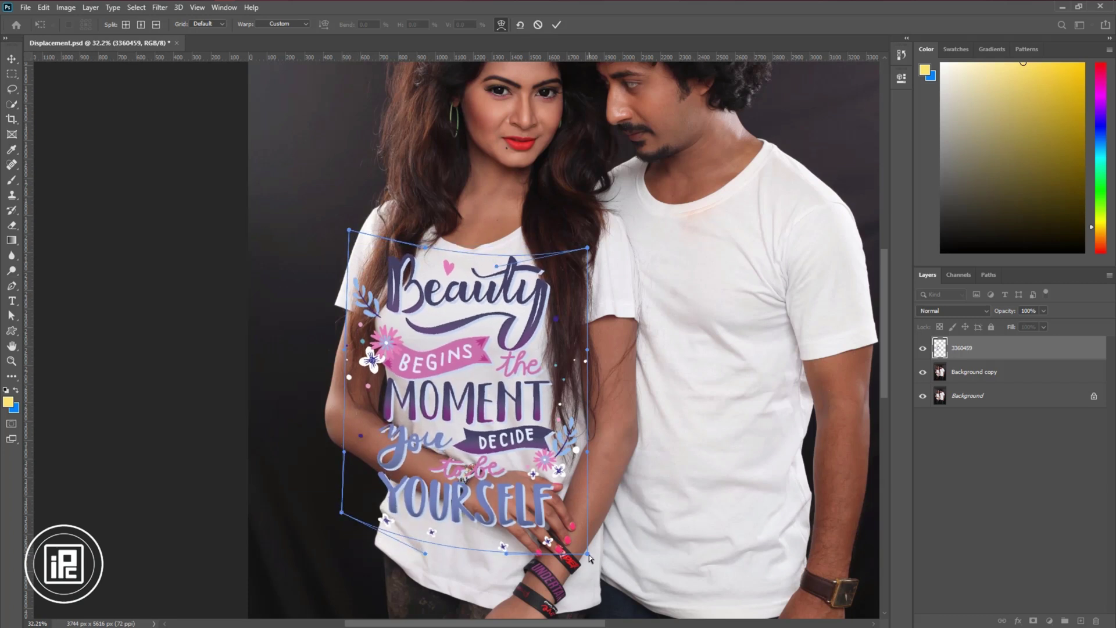
left_click_drag(588, 554, 580, 584)
left_click_drag(406, 467, 407, 459)
left_click_drag(520, 299, 519, 311)
left_click_drag(410, 288, 413, 278)
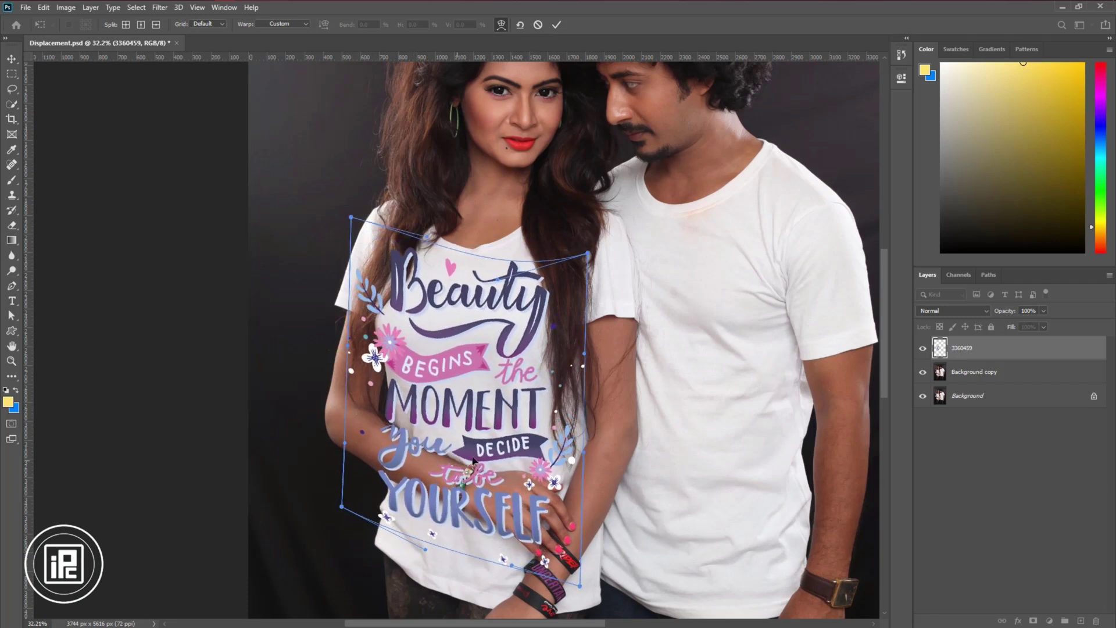
left_click_drag(473, 459, 478, 458)
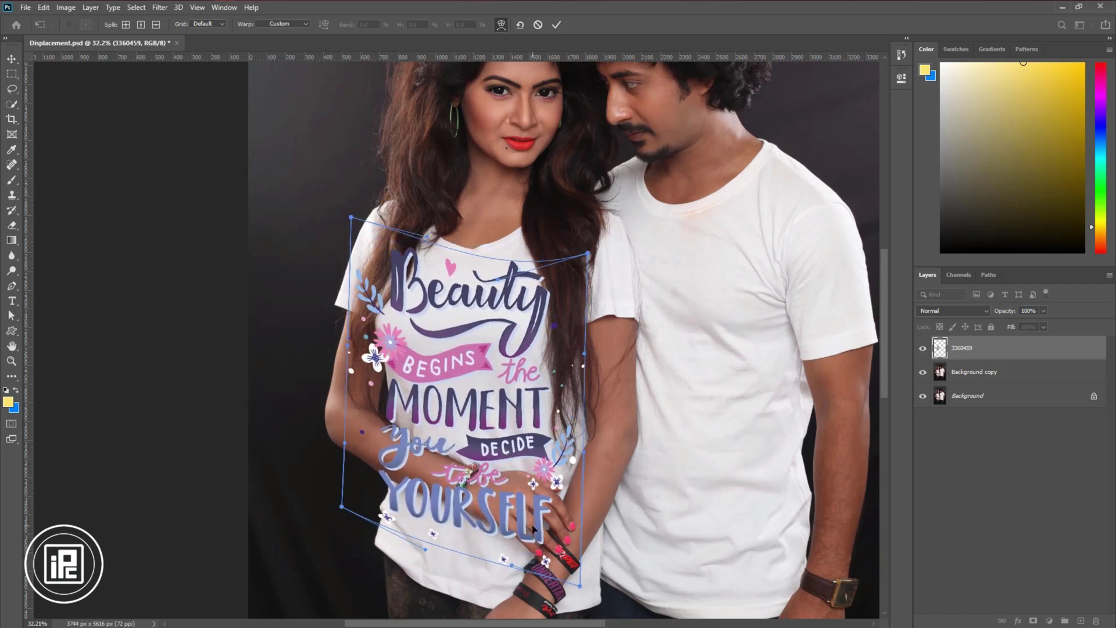
left_click(556, 29)
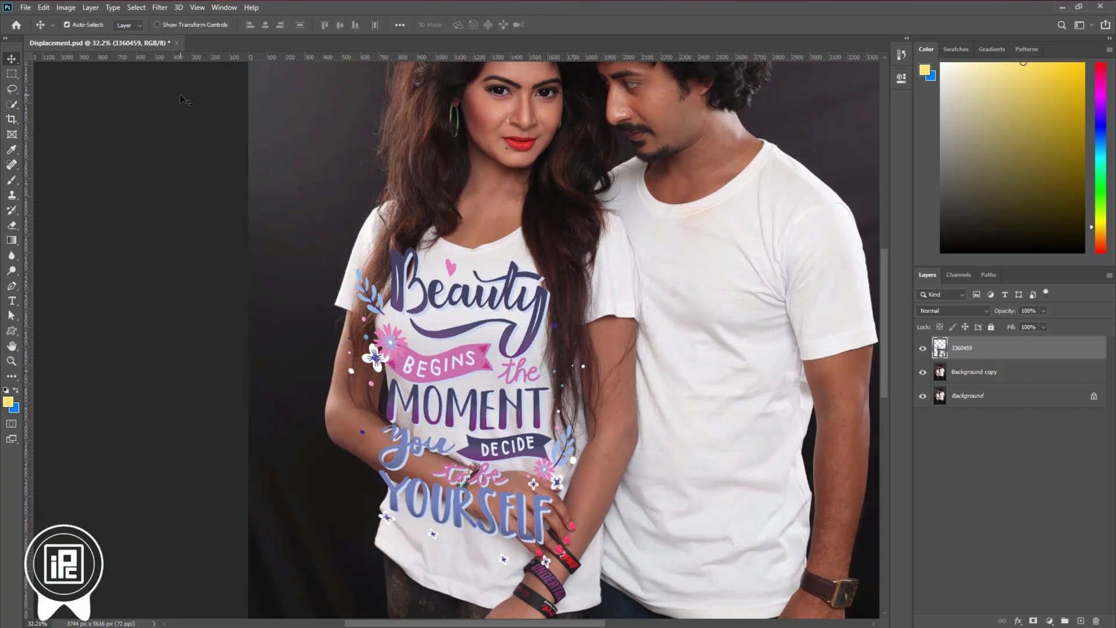
Apply the Displace filter to the design with horizontal and vertical scale 10, Stretch To Fit and Repeat Edge Pixels, using Displacement.psd as the map
left_click(157, 7)
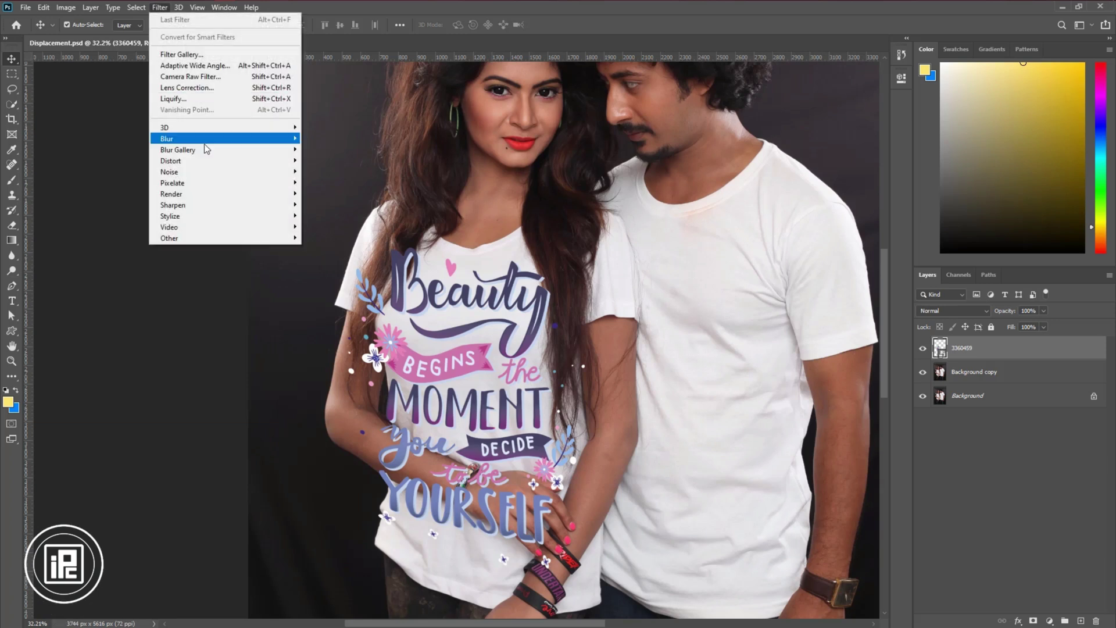
mouse_move(209, 172)
mouse_move(250, 161)
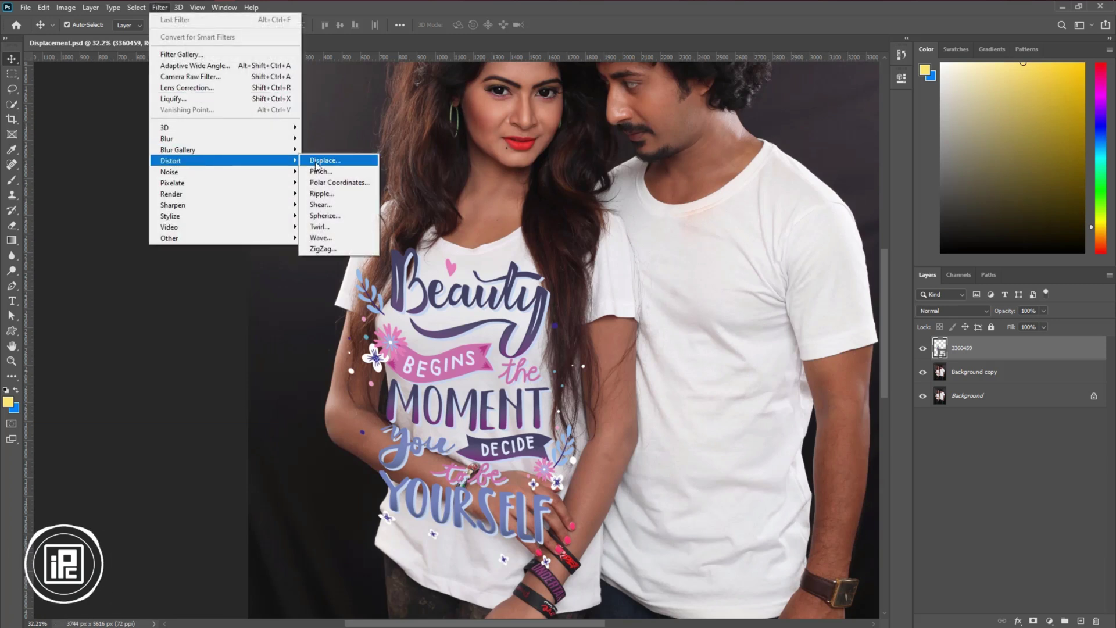
left_click(320, 162)
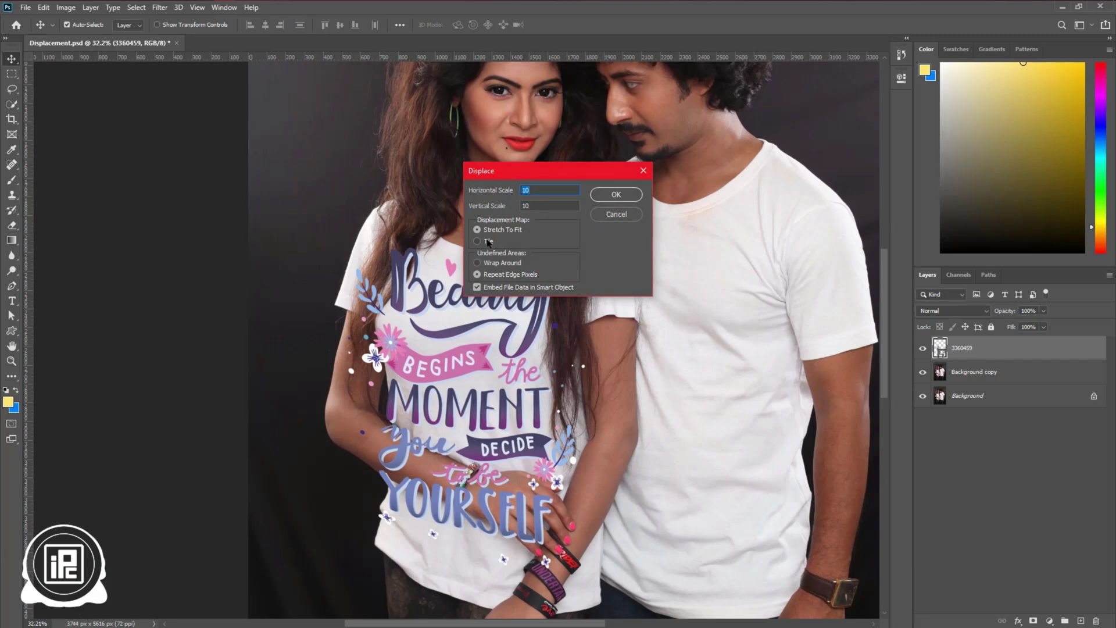
left_click(605, 198)
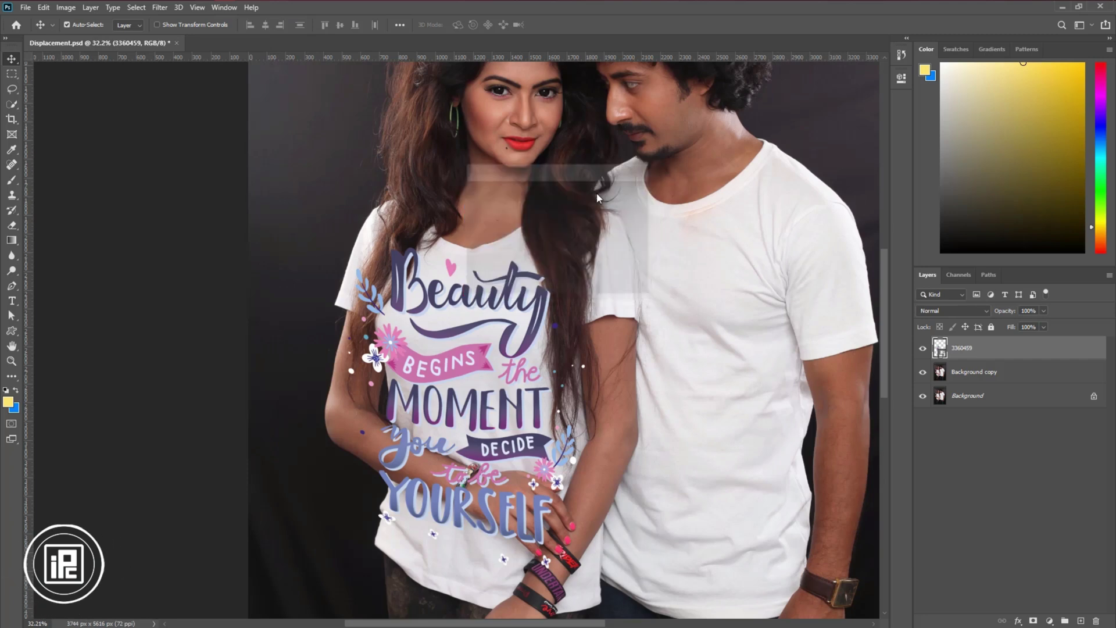
left_click(265, 106)
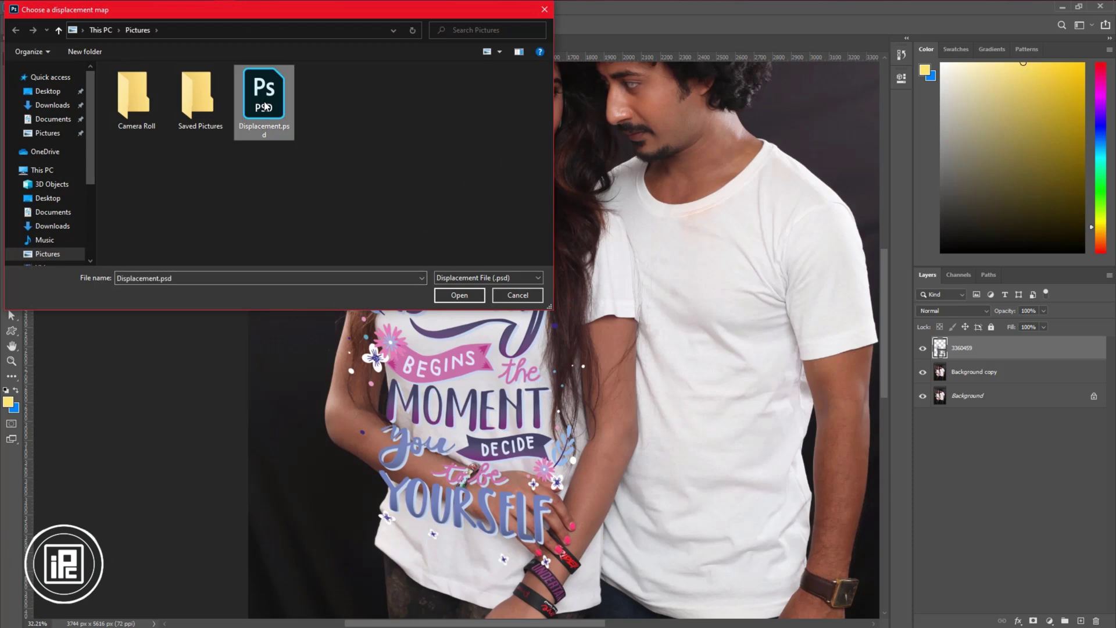
left_click(459, 295)
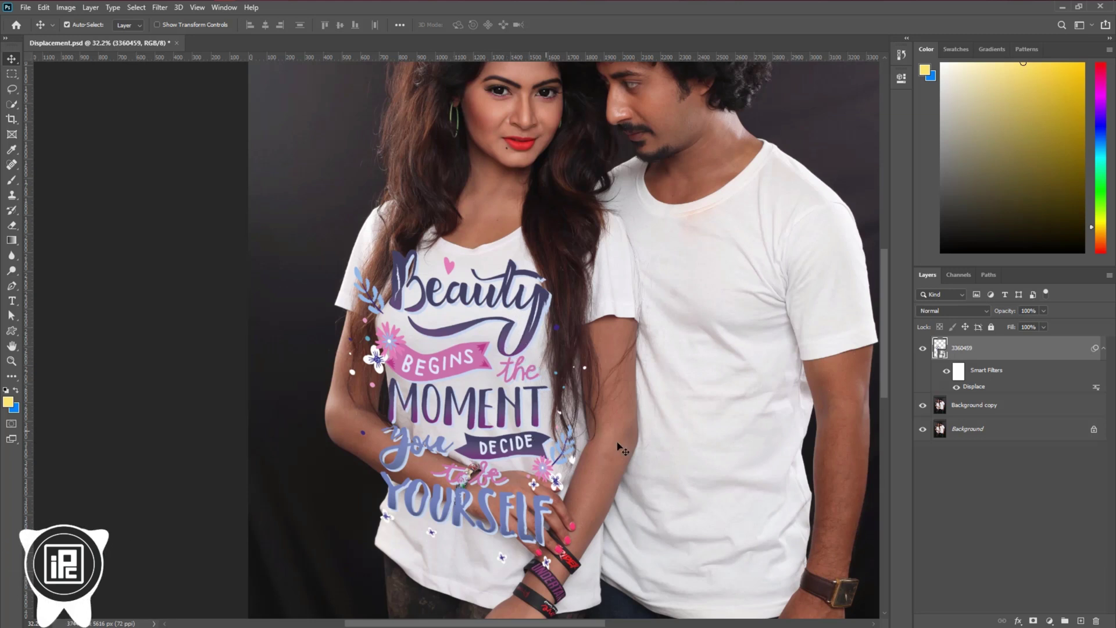
Hide the 3360459 layer and select the woman's T-shirt on Background copy using the Quick Selection tool with a 137 px brush
left_click(923, 347)
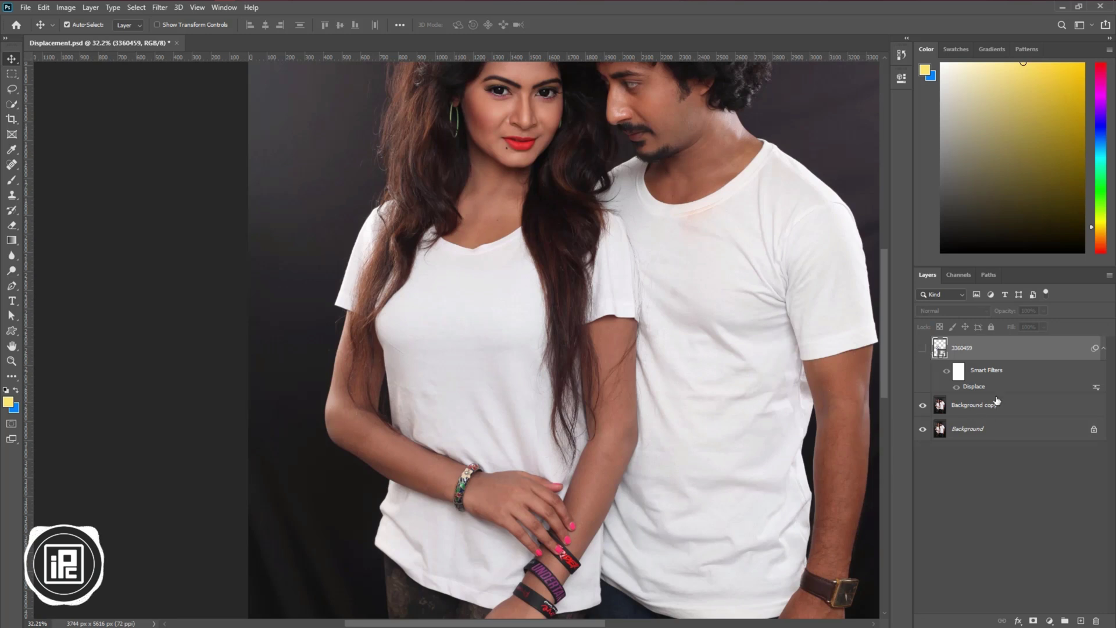
left_click(975, 410)
left_click(12, 104)
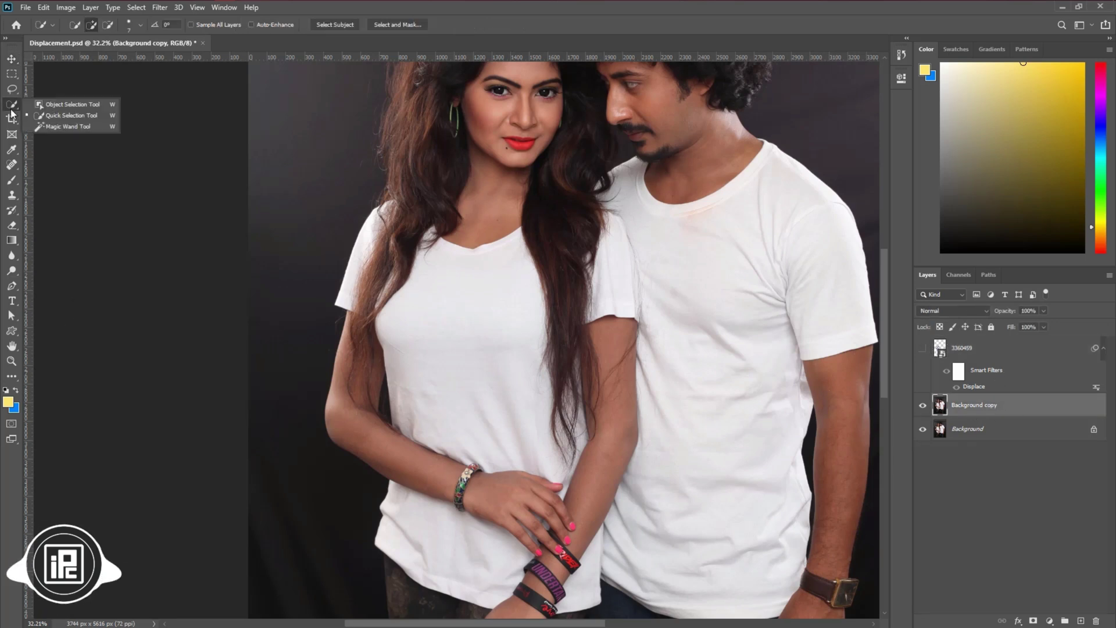
left_click(64, 116)
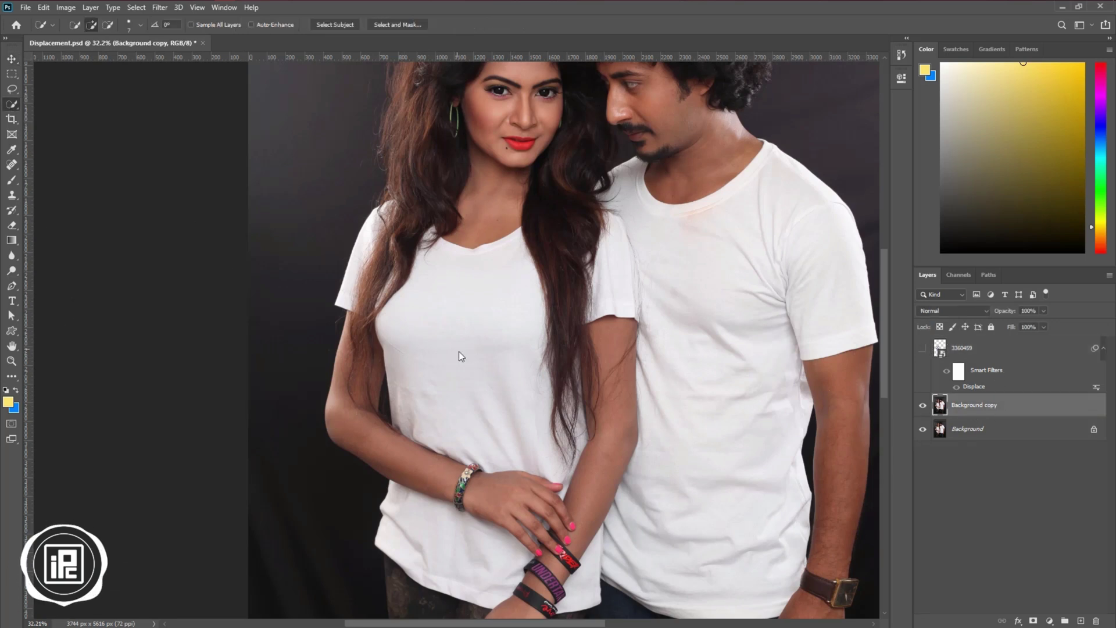
key("bracketright")
key("bracketright")
key("bracketright")
key("bracketright")
key("bracketright")
key("bracketright")
key("bracketright")
key("bracketright")
key("bracketright")
key("bracketright")
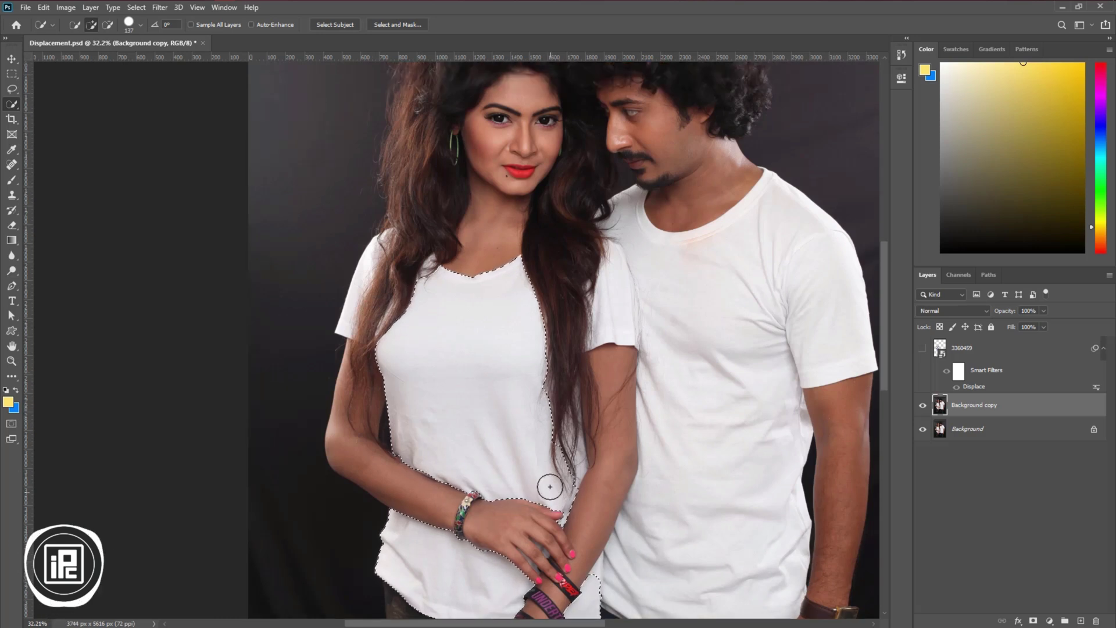
mouse_move(549, 487)
left_mouse_down()
mouse_move(531, 308)
mouse_move(395, 308)
mouse_move(389, 322)
left_mouse_up()
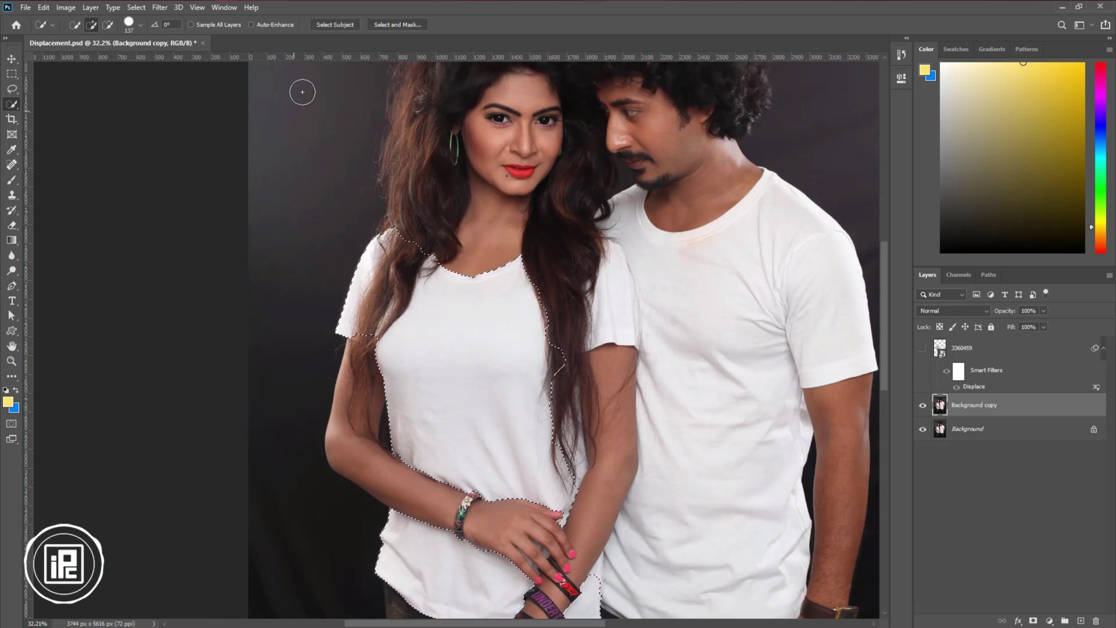
Open the T-shirt selection in Select and Mask and refine its edges where the woman's hair overlaps the shirt and sleeve
left_click(387, 25)
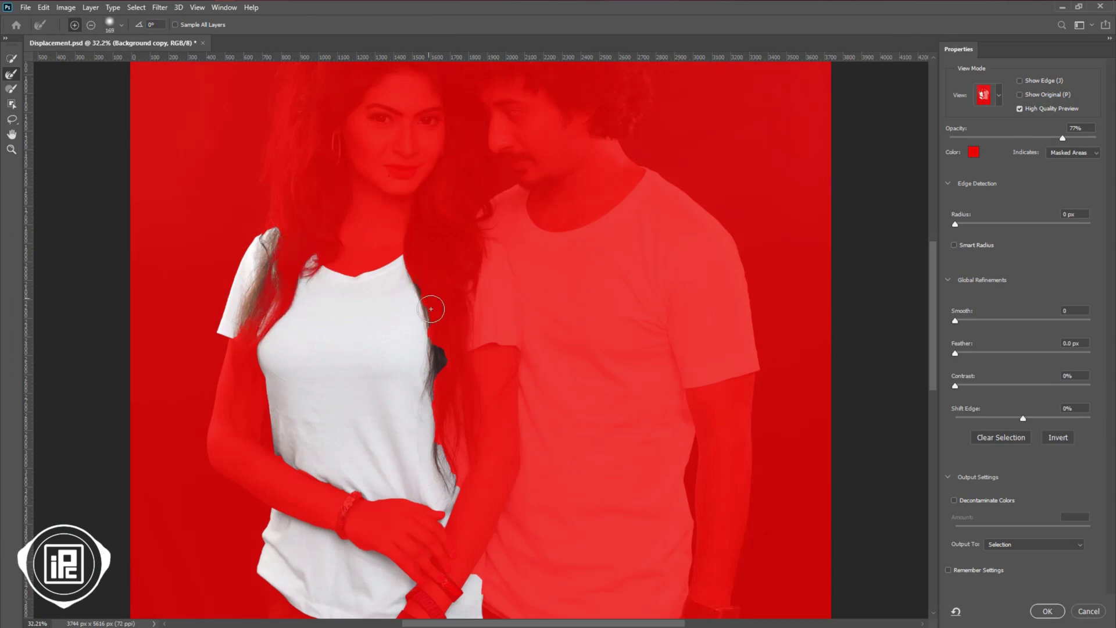
left_click_drag(430, 308, 454, 479)
left_click_drag(275, 236, 245, 325)
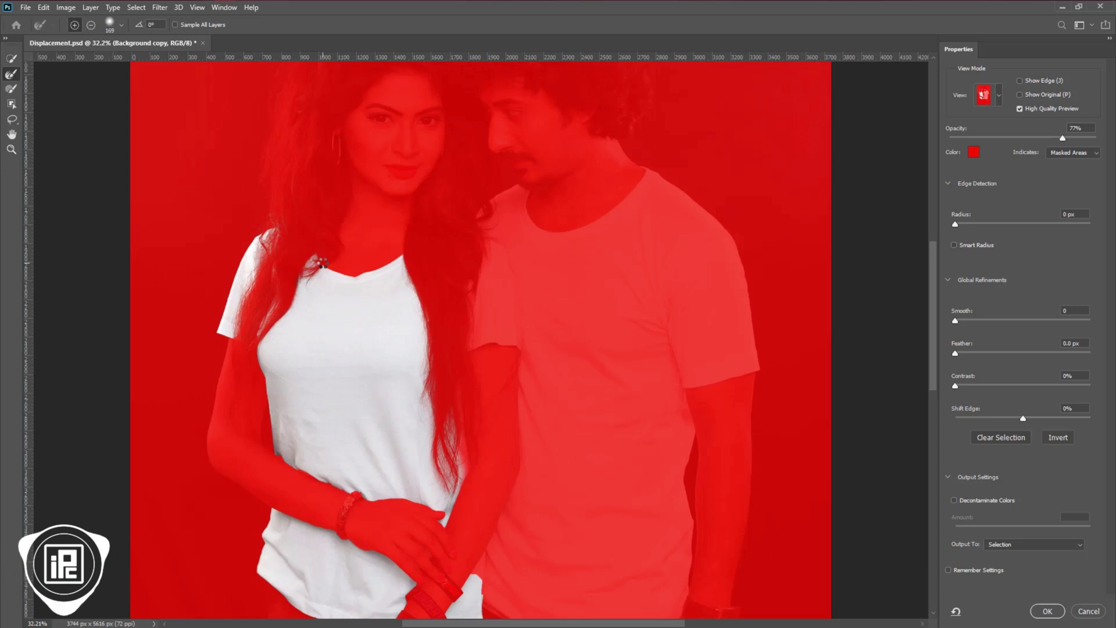
left_click_drag(332, 254, 321, 255, "alt")
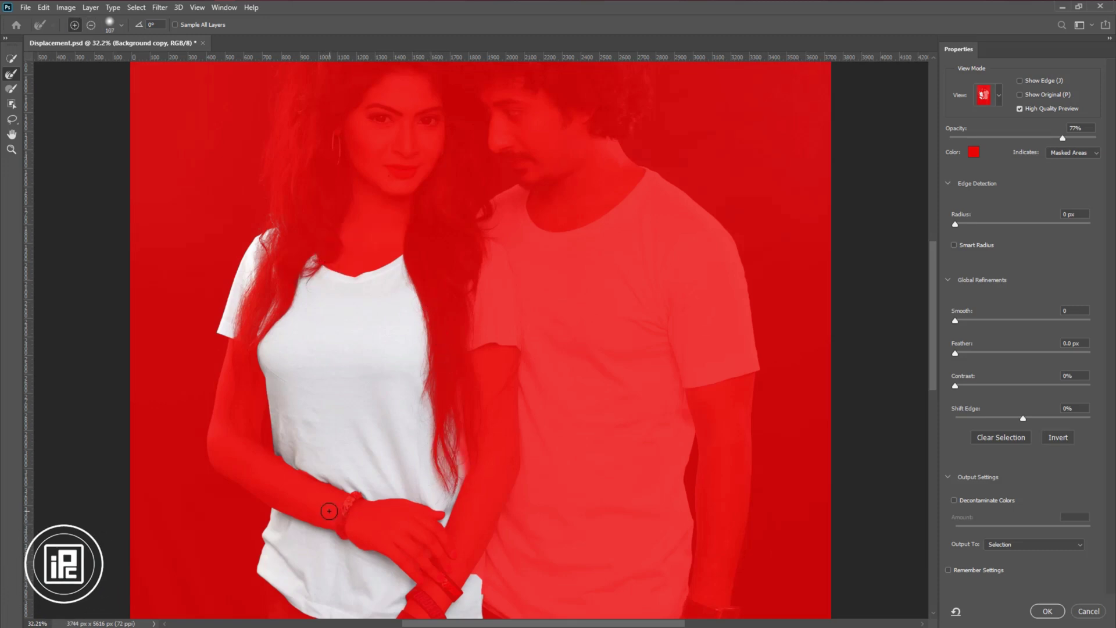
Refine the selection edges along the woman's forearm, bracelet and hand with a smaller Refine Edge brush
scroll(309, 494, "up", 8)
left_click_drag(310, 426, 267, 432, "alt")
mouse_move(215, 366)
left_mouse_down()
mouse_move(463, 488)
mouse_move(473, 511)
mouse_move(405, 440)
left_mouse_up()
mouse_move(485, 439)
left_mouse_down()
mouse_move(512, 476)
mouse_move(440, 396)
left_mouse_up()
mouse_move(376, 571)
left_mouse_down()
mouse_move(370, 426)
mouse_move(469, 494)
mouse_move(448, 382)
left_mouse_up()
left_click_drag(449, 378, 440, 375, "alt")
mouse_move(431, 381)
left_mouse_down()
mouse_move(494, 386)
mouse_move(676, 523)
left_mouse_up()
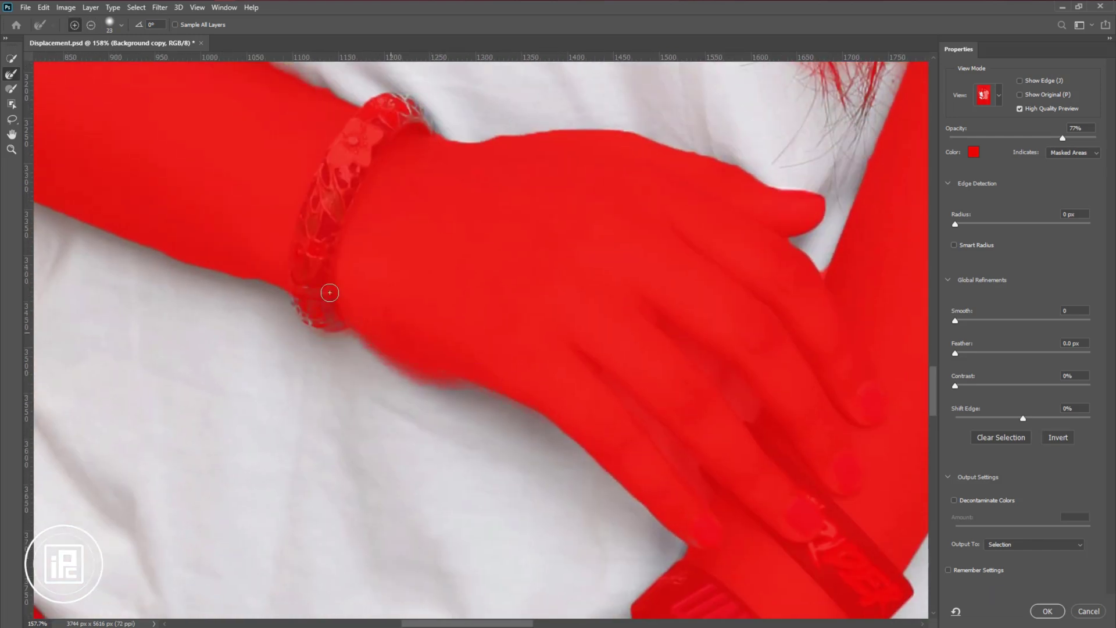
mouse_move(175, 180)
left_mouse_down()
mouse_move(341, 256)
mouse_move(372, 377)
left_mouse_up()
left_click_drag(394, 192, 358, 281)
Paint along the upper edge of the woman's forearm with a soft brush to clean up the shirt selection
key("b")
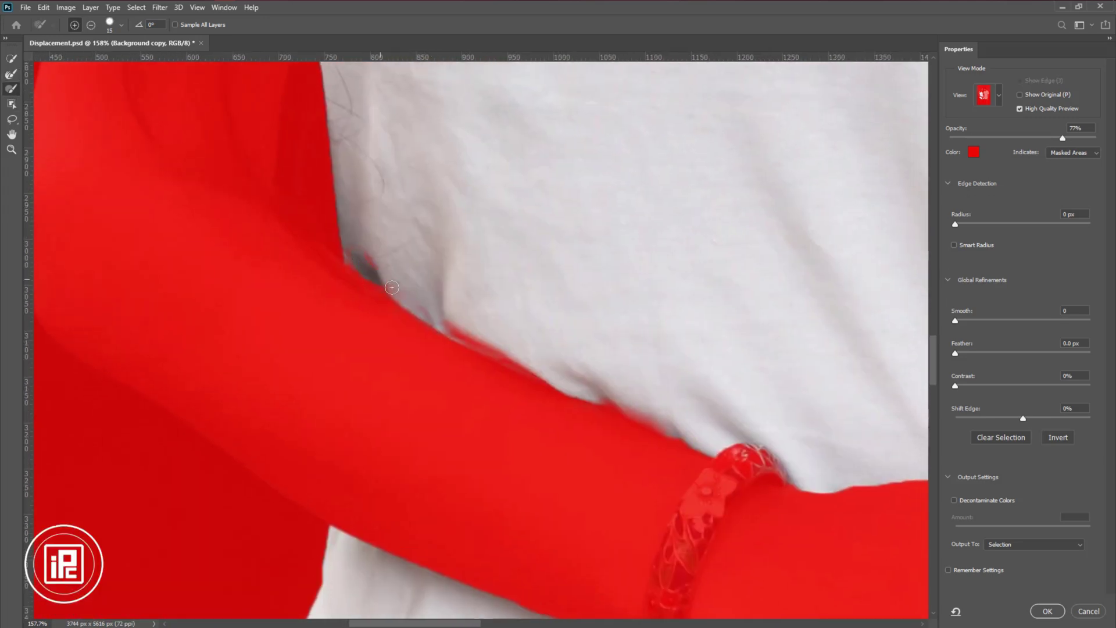
scroll(484, 350, "up", 4)
right_click(519, 335)
left_click(575, 390)
mouse_move(429, 317)
left_mouse_down()
mouse_move(581, 398)
mouse_move(752, 466)
left_mouse_up()
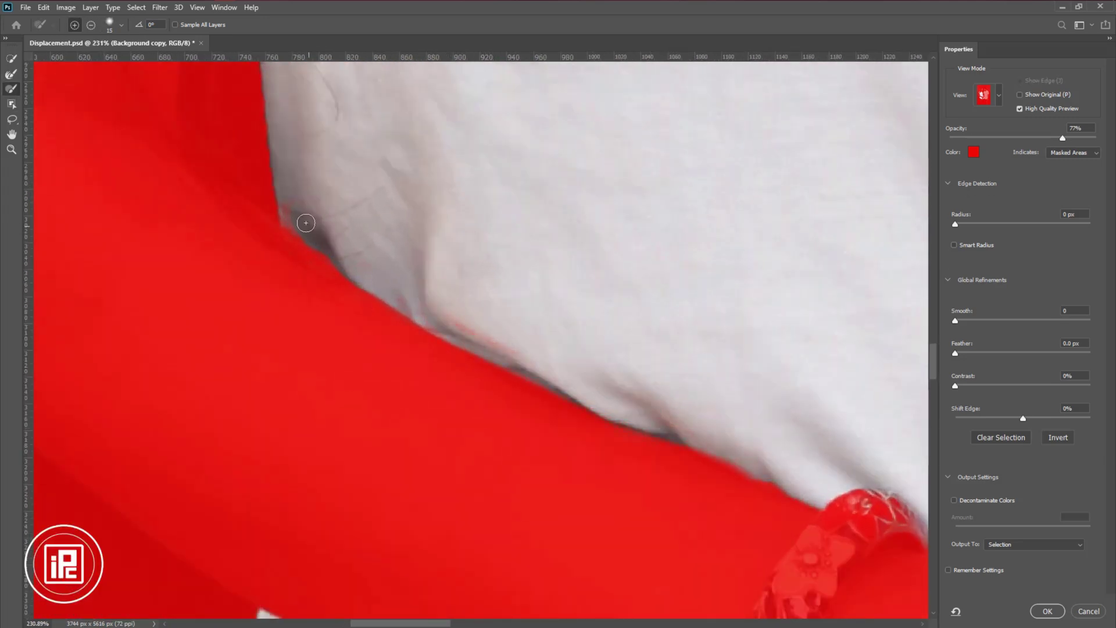
left_click_drag(446, 287, 458, 287)
mouse_move(326, 244)
left_mouse_down()
mouse_move(461, 330)
mouse_move(721, 461)
left_mouse_up()
left_click_drag(616, 471, 451, 325)
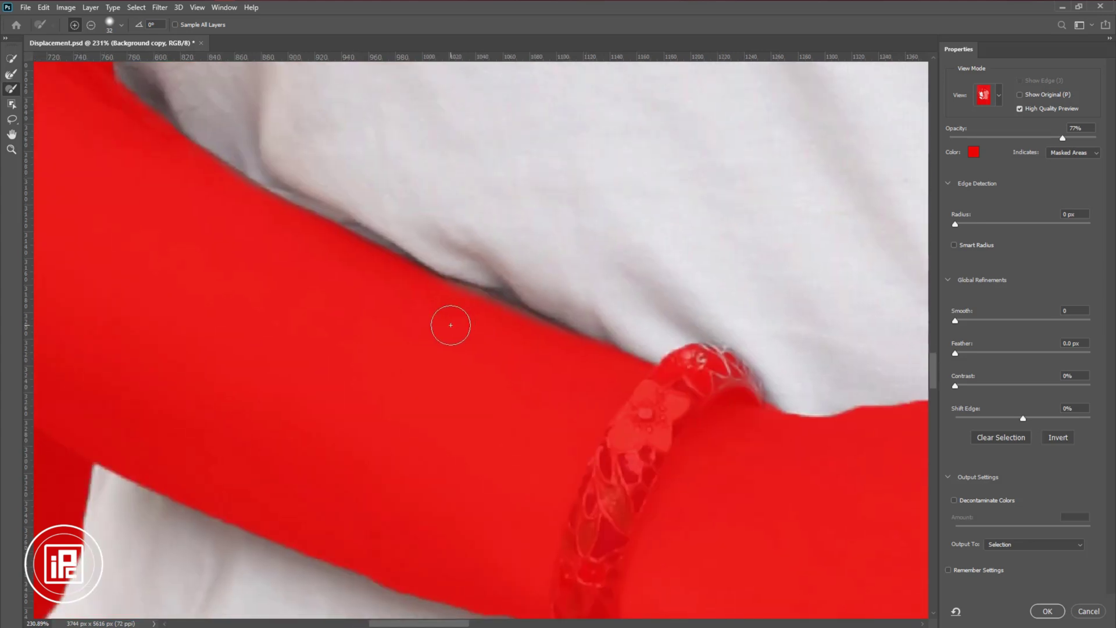
Clean up the shirt selection around the bracelet and along the upper edge of the woman's hand
scroll(480, 316, "down", 2)
scroll(481, 316, "right", 3)
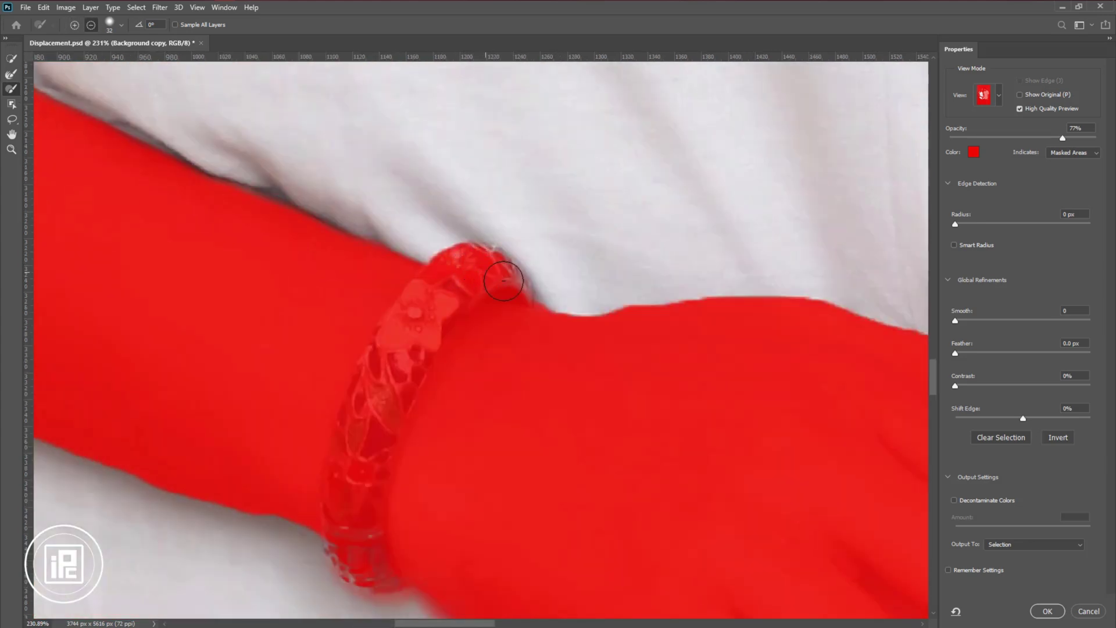
scroll(504, 281, "right", 2)
key("b")
scroll(655, 332, "right", 3)
scroll(655, 331, "down", 1)
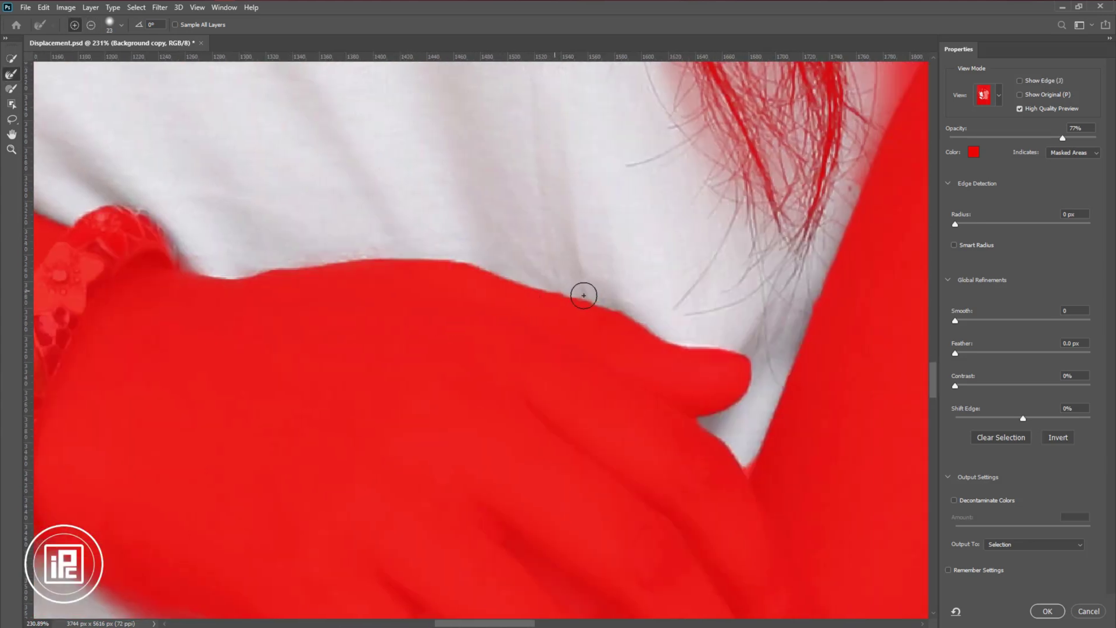
key("b")
scroll(661, 296, "down", 6)
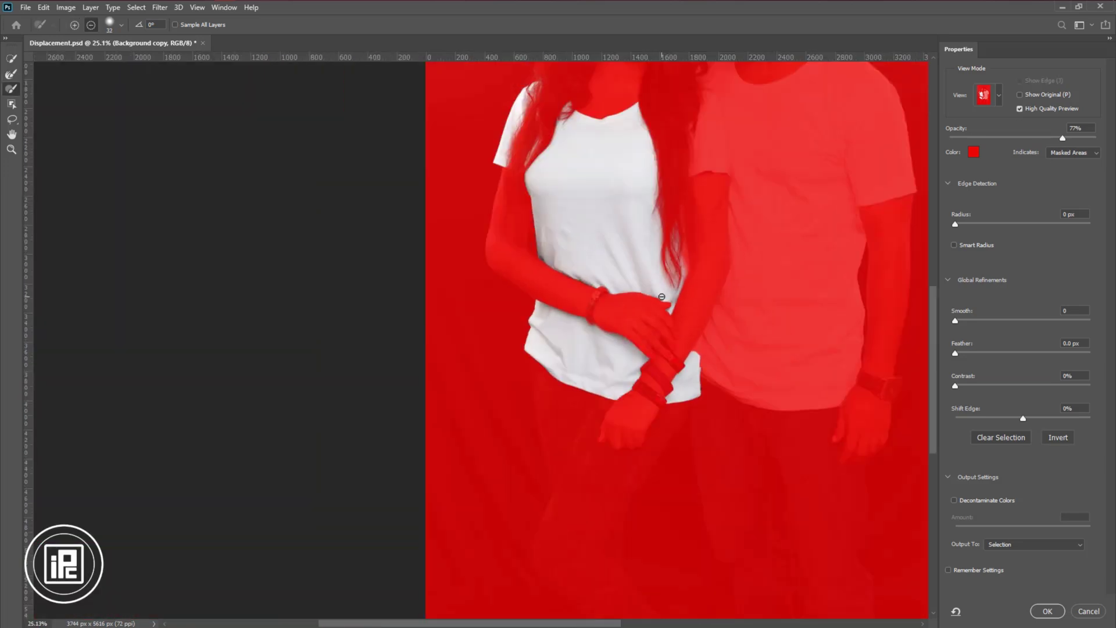
Output the refined T-shirt selection as a layer mask on Background copy
left_click(1031, 546)
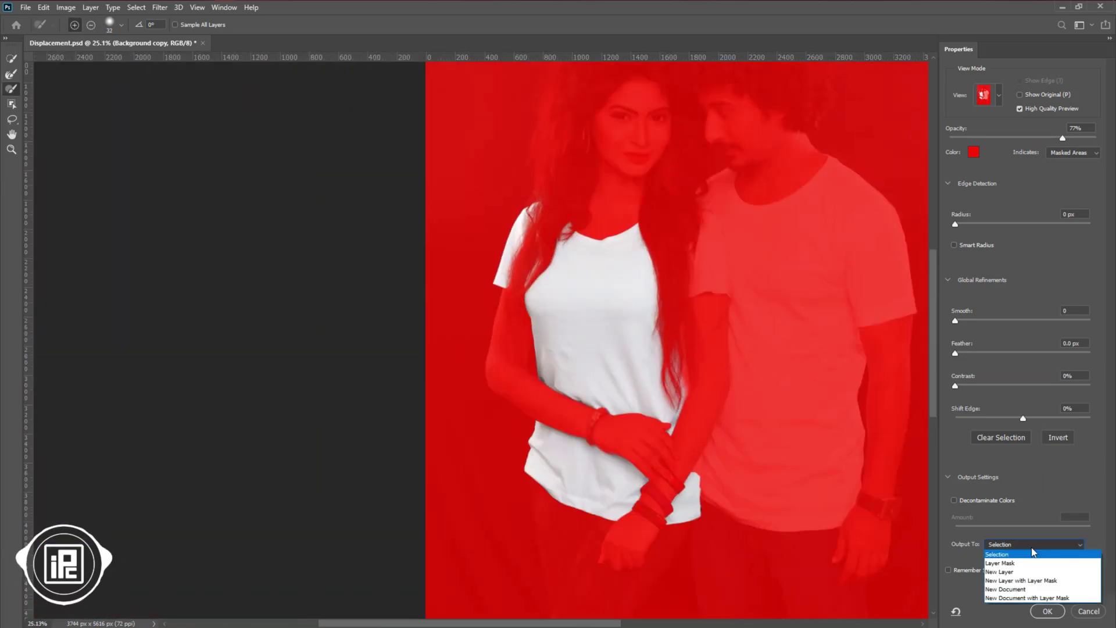
left_click(1023, 562)
left_click(1047, 611)
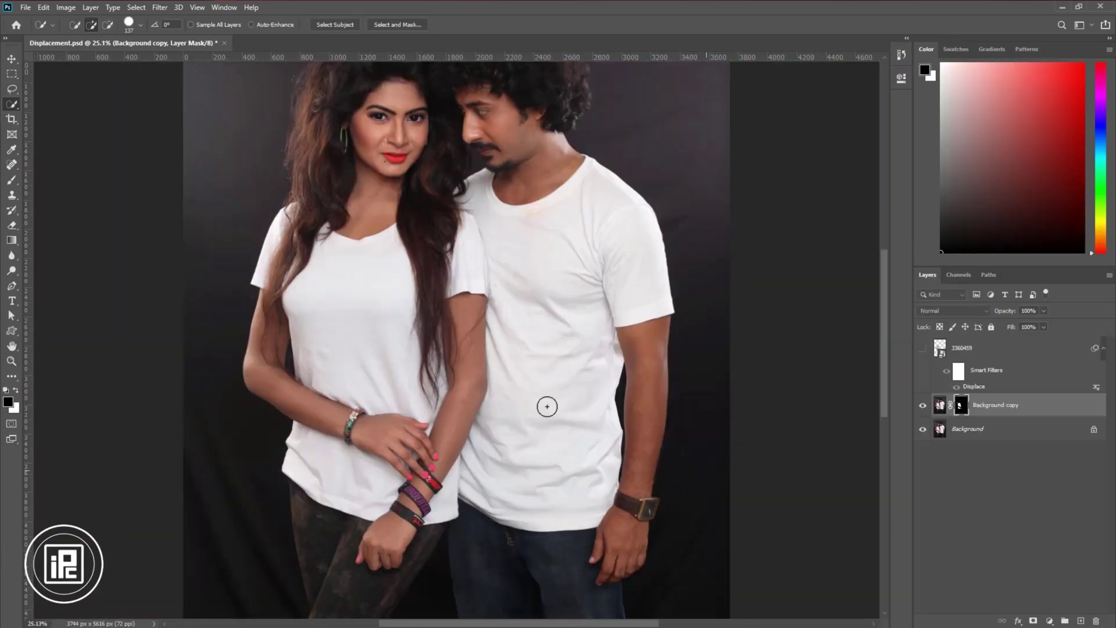
Show the 3360459 layer, move the mask from Background copy onto it, and inspect the masked lettering
left_click(923, 348)
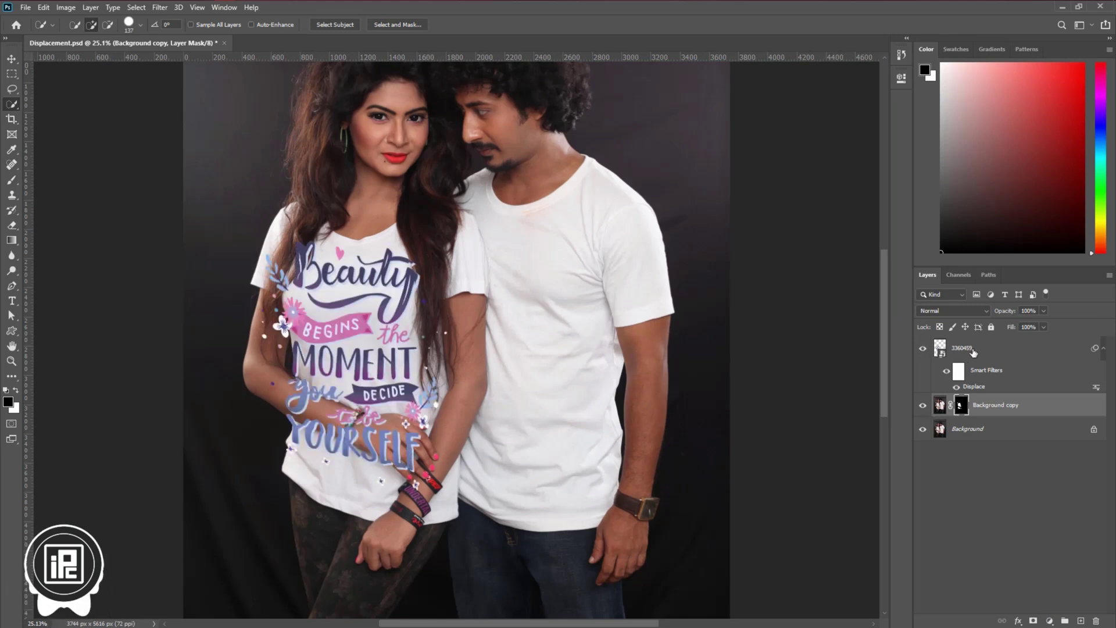
left_click_drag(961, 405, 960, 348)
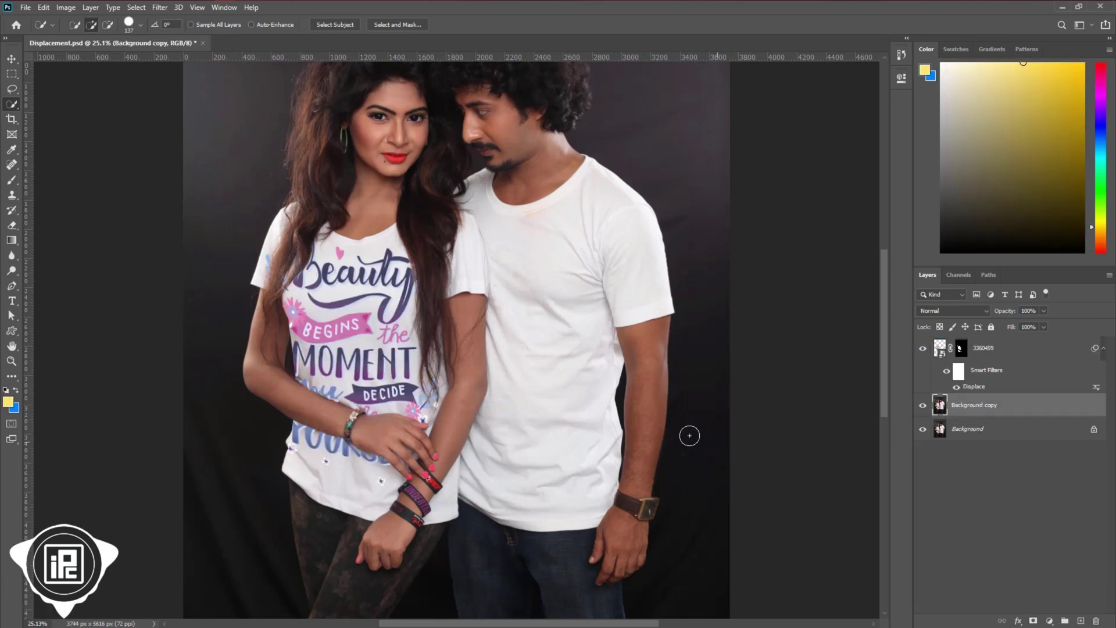
scroll(415, 347, "left", 5)
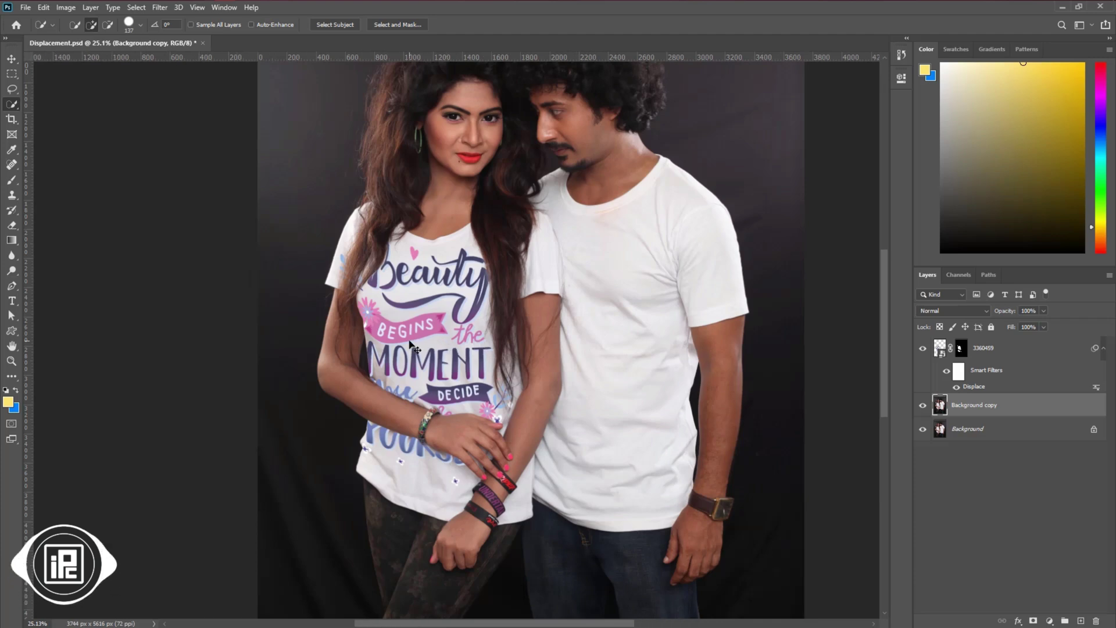
scroll(415, 347, "up", 8)
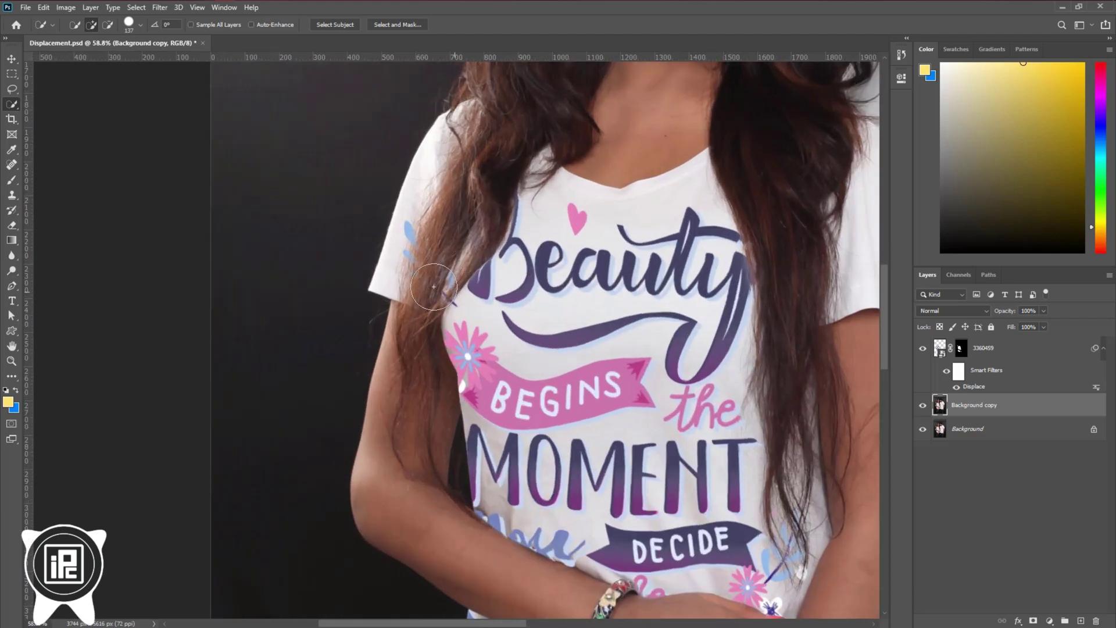
scroll(434, 286, "down", 6)
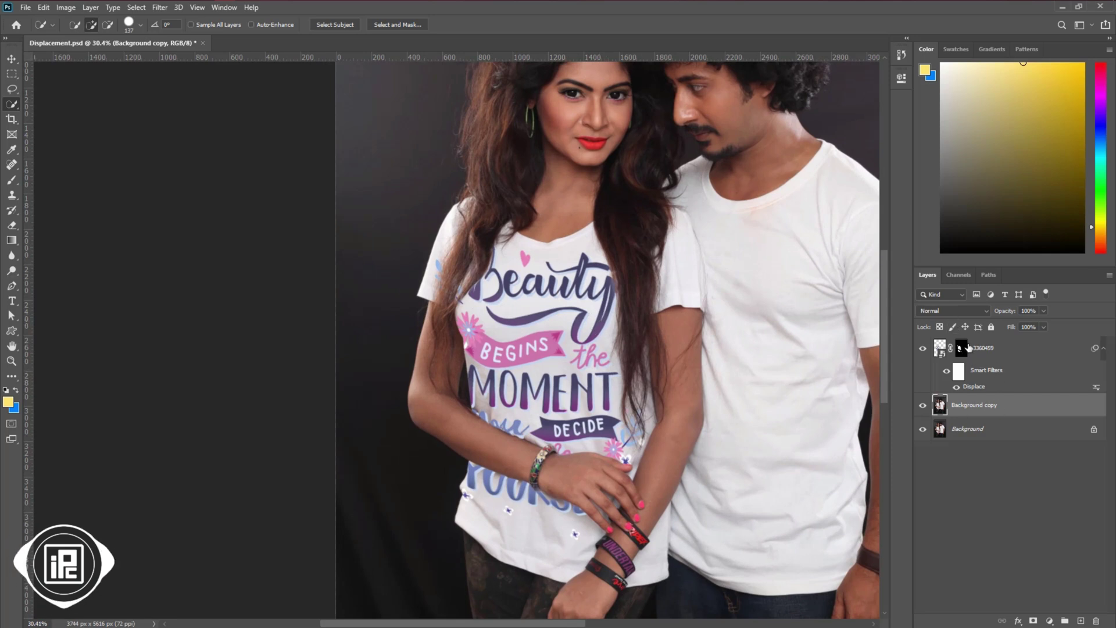
Set the 3360459 layer's blend mode to Multiply and collapse its smart filter list
left_click(982, 353)
left_click(944, 310)
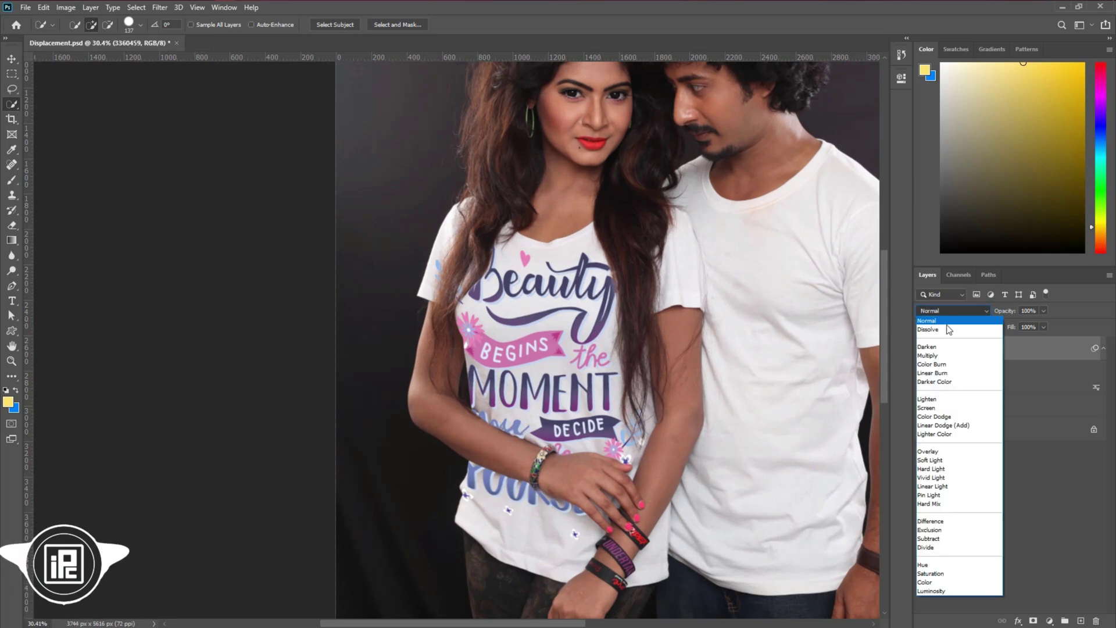
left_click(943, 356)
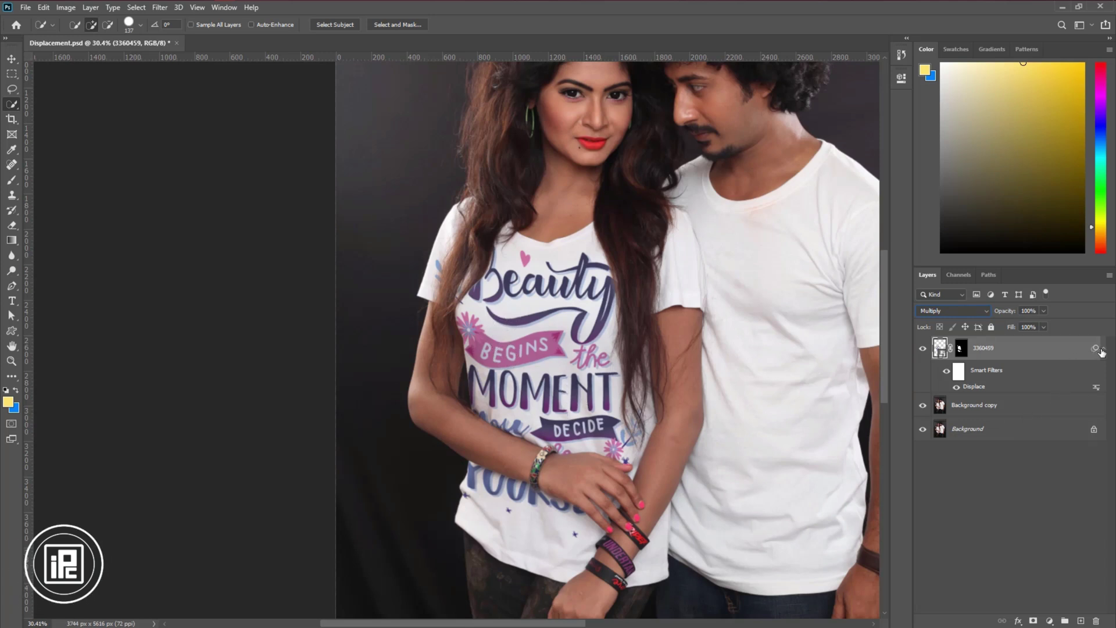
left_click(1102, 349)
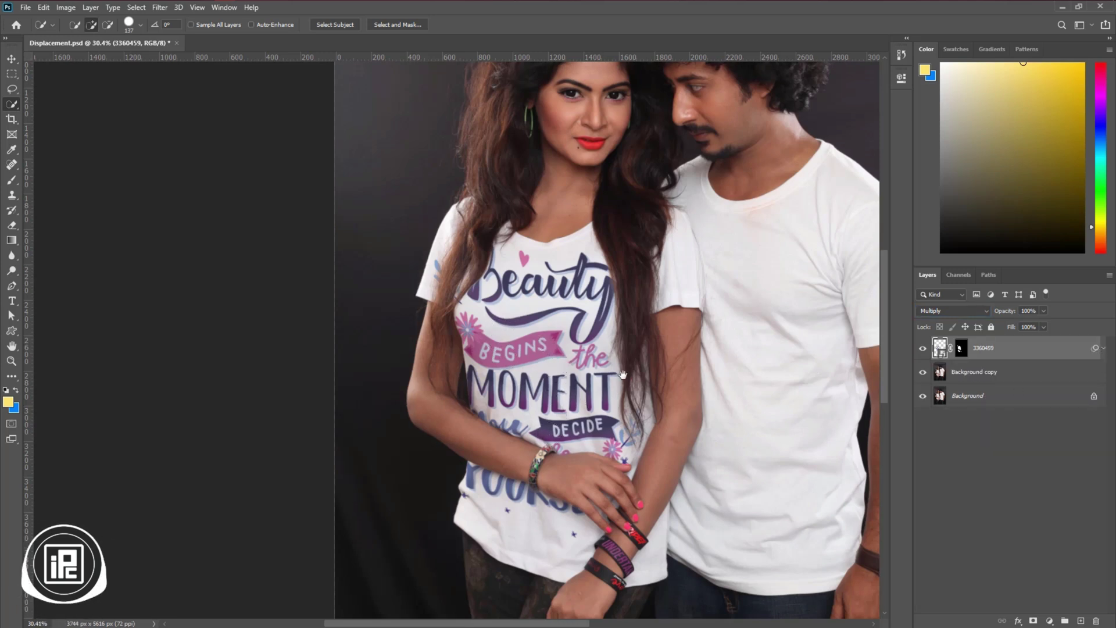
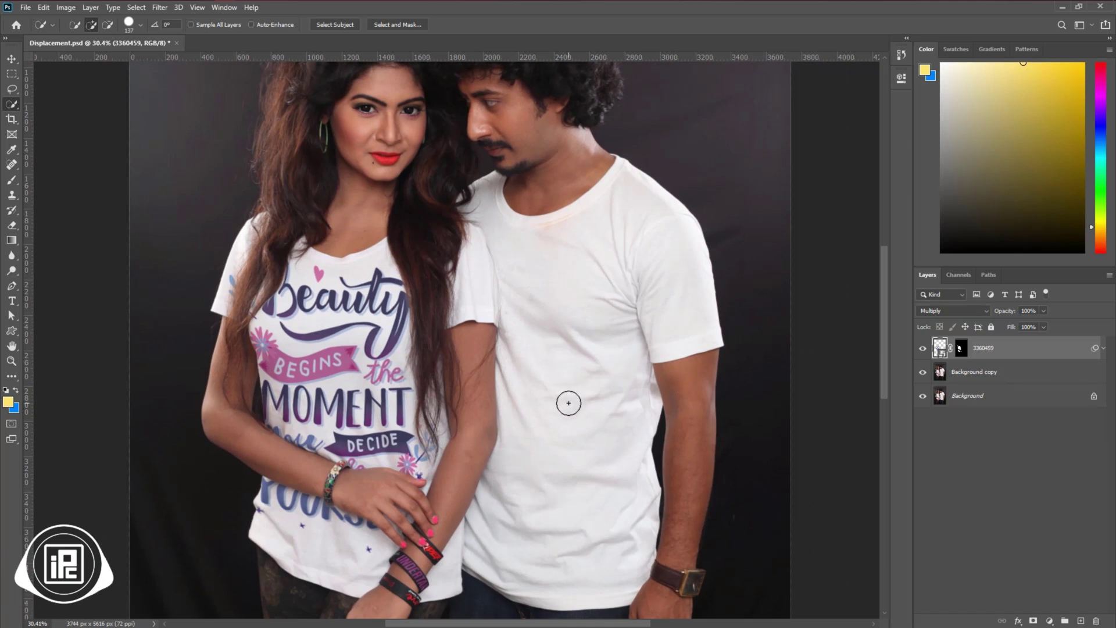
mouse_move(536, 388)
left_mouse_down()
mouse_move(573, 326)
mouse_move(567, 314)
mouse_move(568, 331)
left_mouse_up()
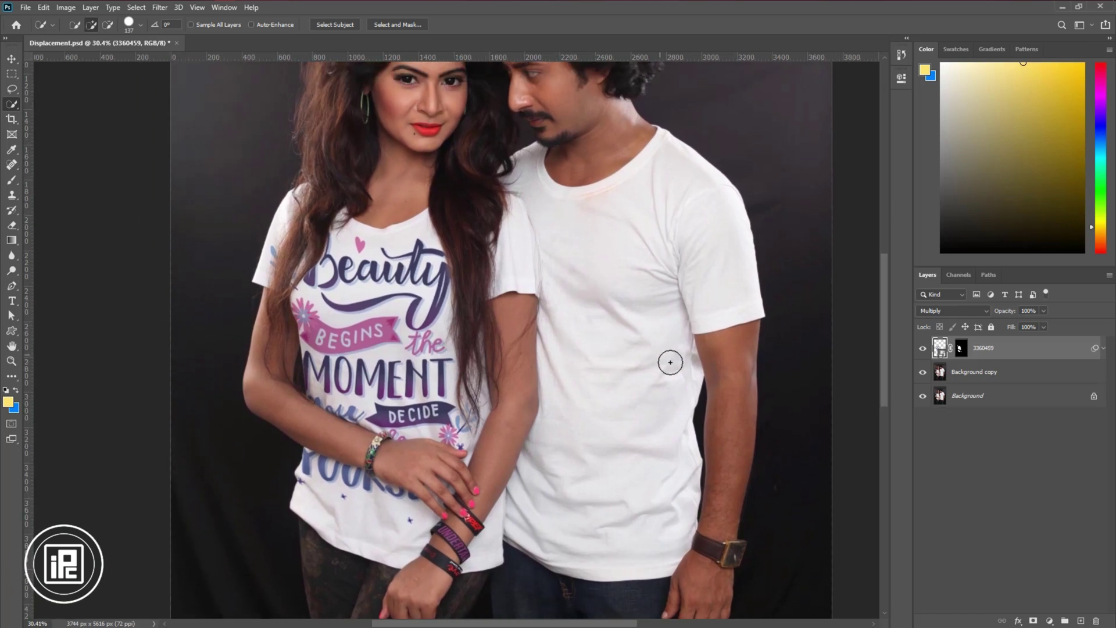
Select the man's T-shirt on Background copy with the Quick Selection tool, excluding the woman's sleeve and arm
left_click(974, 372)
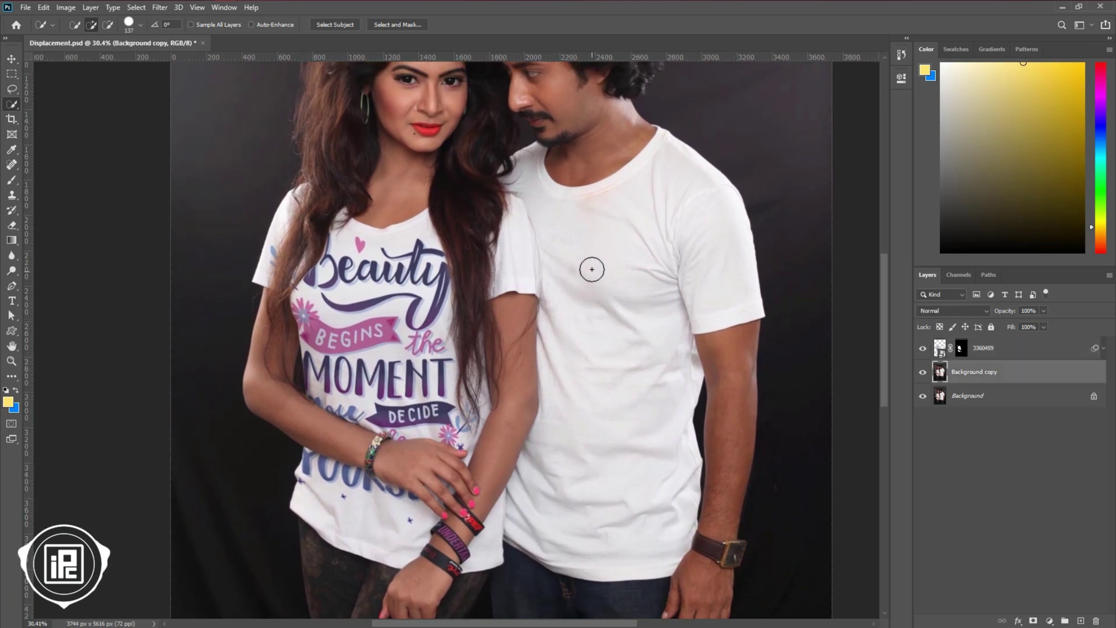
left_click_drag(595, 270, 610, 397)
mouse_move(508, 236)
left_mouse_down()
mouse_move(523, 498)
mouse_move(475, 562)
left_mouse_up()
left_click(525, 264, "alt")
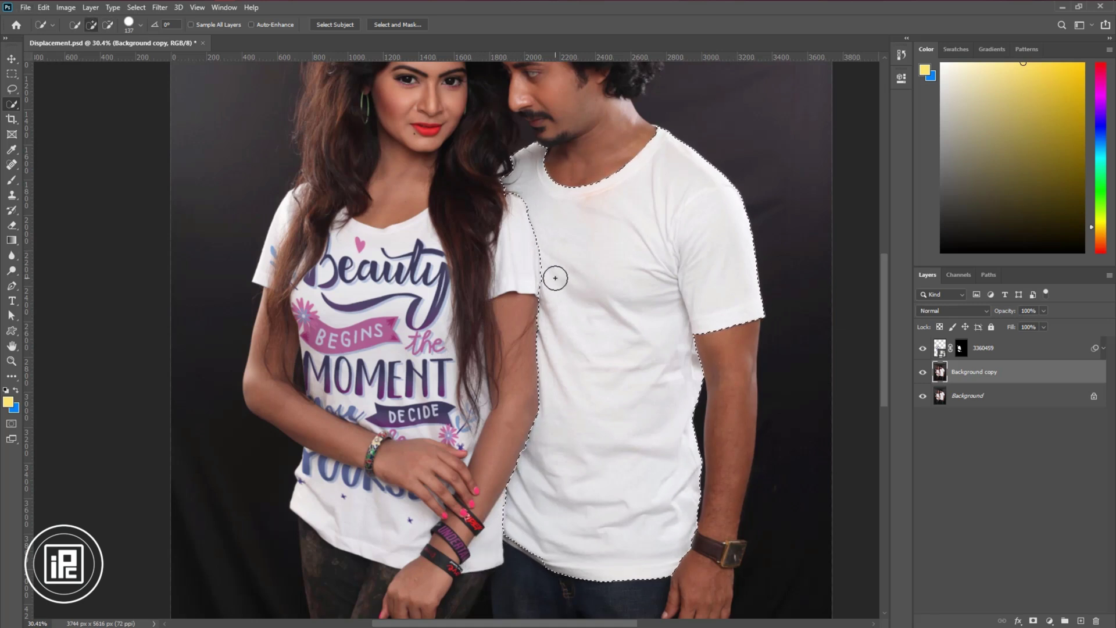
scroll(573, 521, "up", 2)
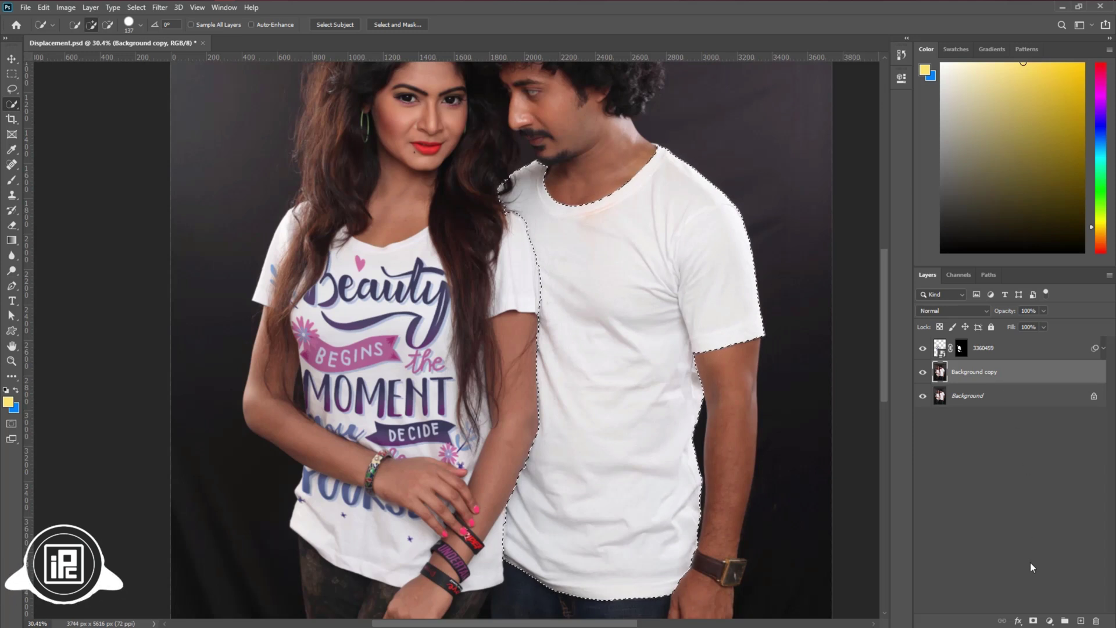
Add a Solid Color fill layer in dark purple #2d0837 for the man's T-shirt and set its blend mode to Multiply
left_click(1047, 621)
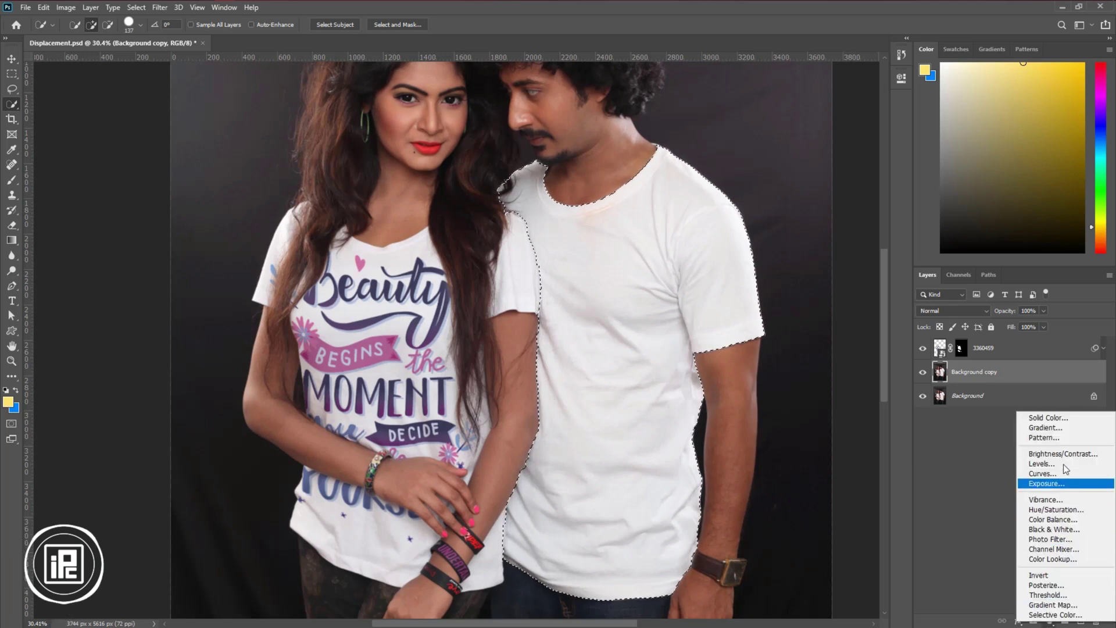
left_click(1048, 417)
left_click_drag(726, 232, 743, 258)
left_click_drag(775, 223, 780, 180)
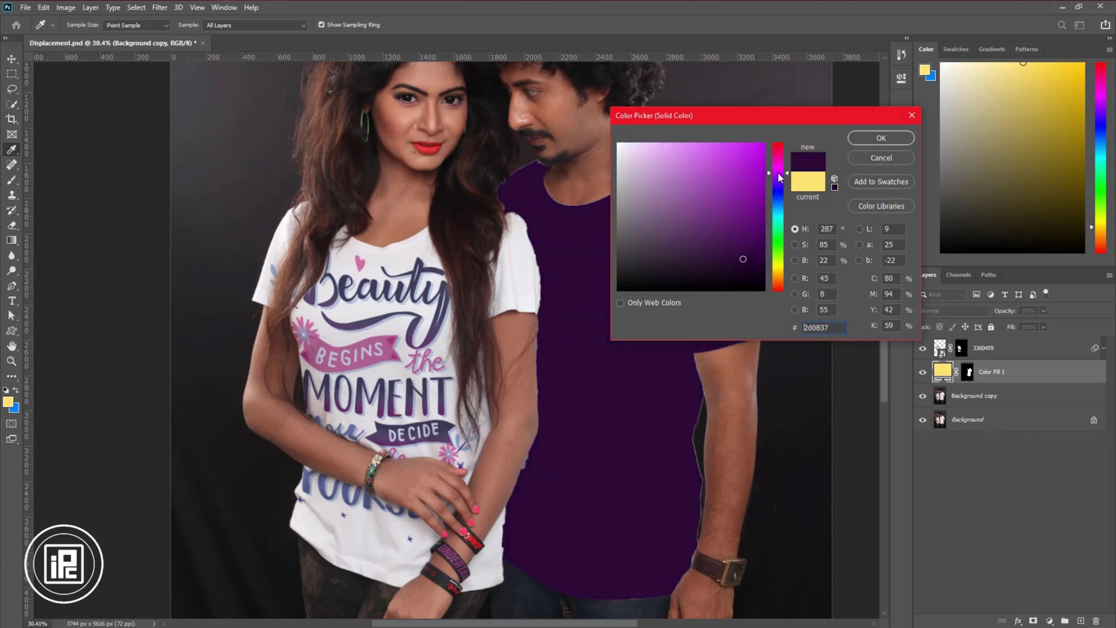
left_click(861, 139)
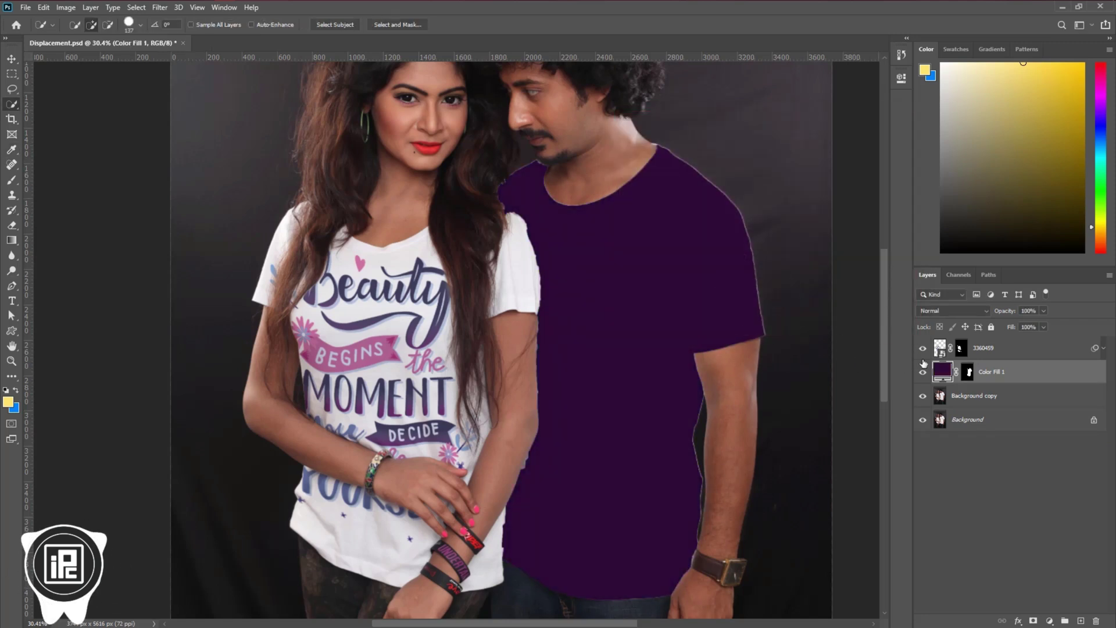
left_click(950, 312)
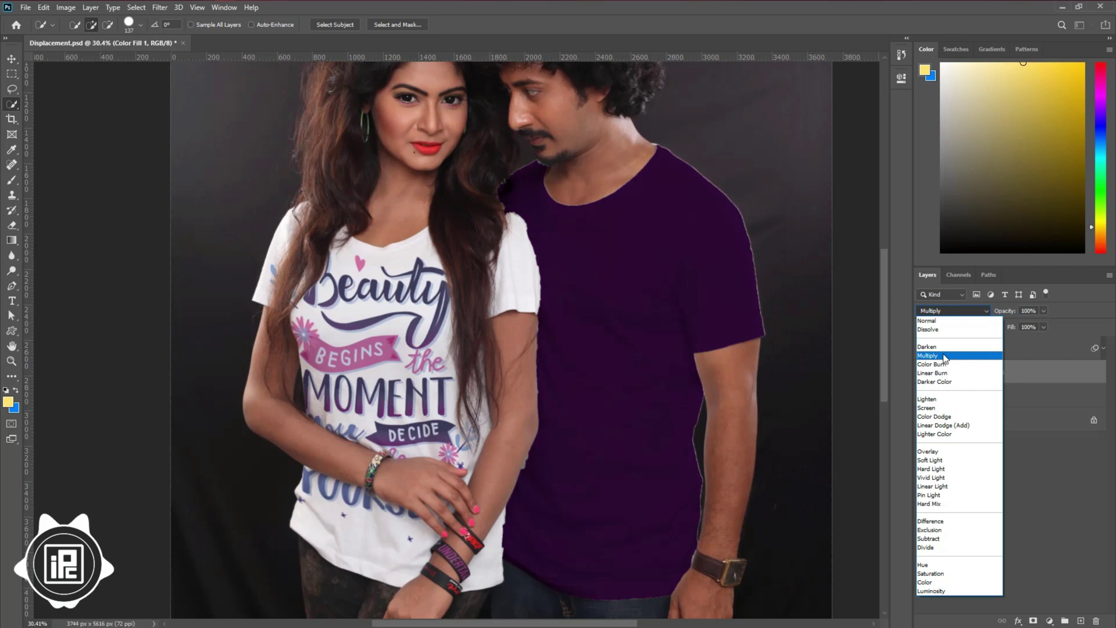
left_click(944, 357)
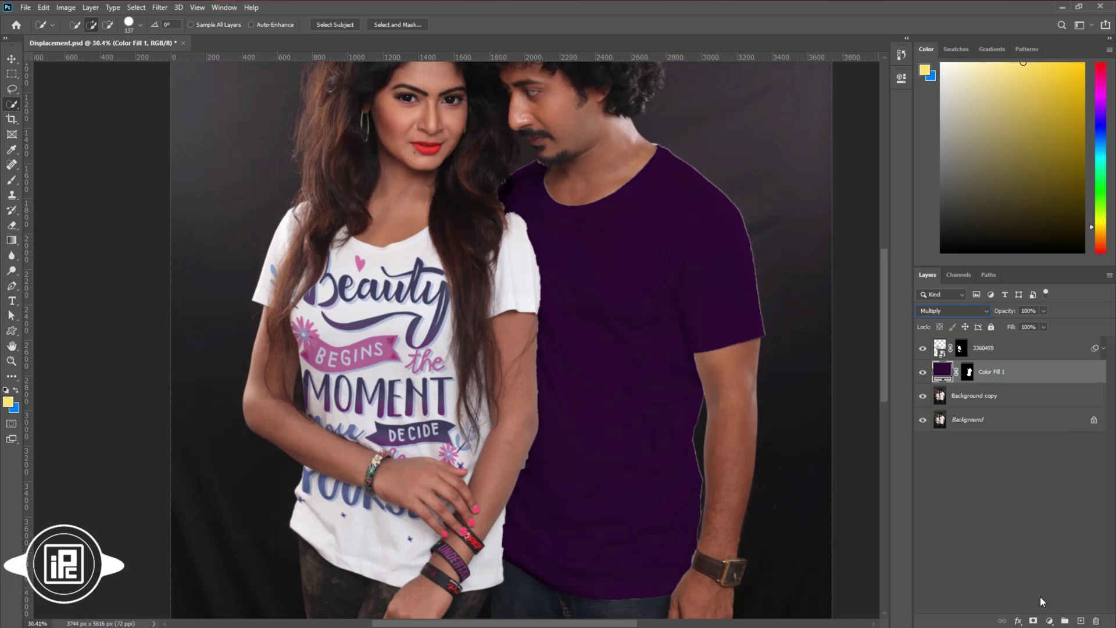
Group the purple fill layer and move its T-shirt mask onto the group
key("ctrl+g")
left_click_drag(977, 388, 975, 369)
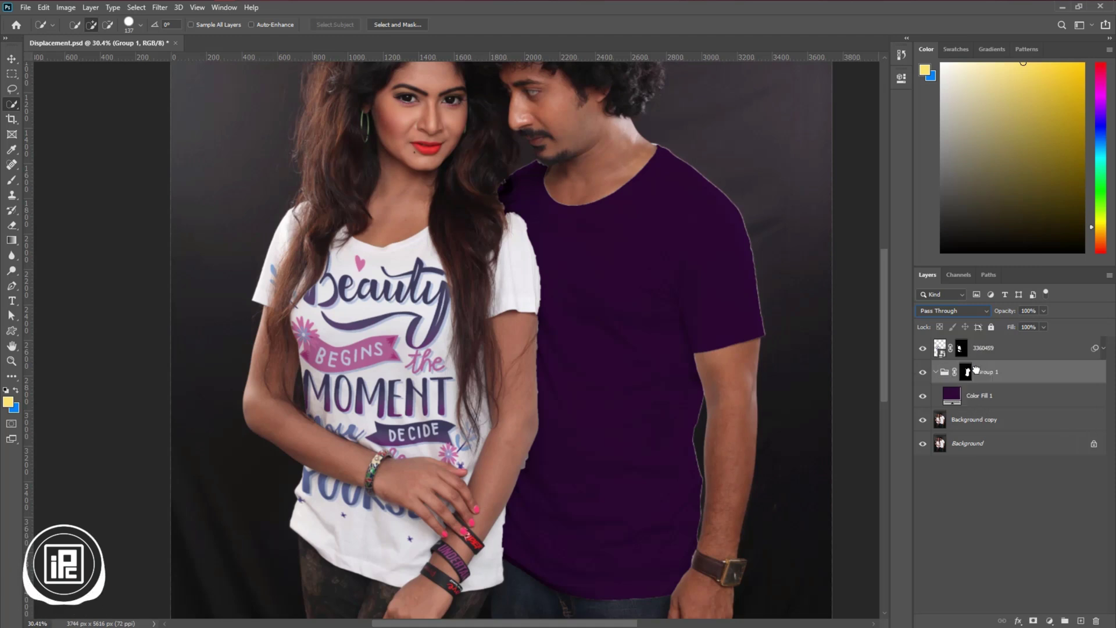
Add a Curves adjustment above the color fill inside the group and raise its midtones strongly to brighten the purple
left_click(1049, 621)
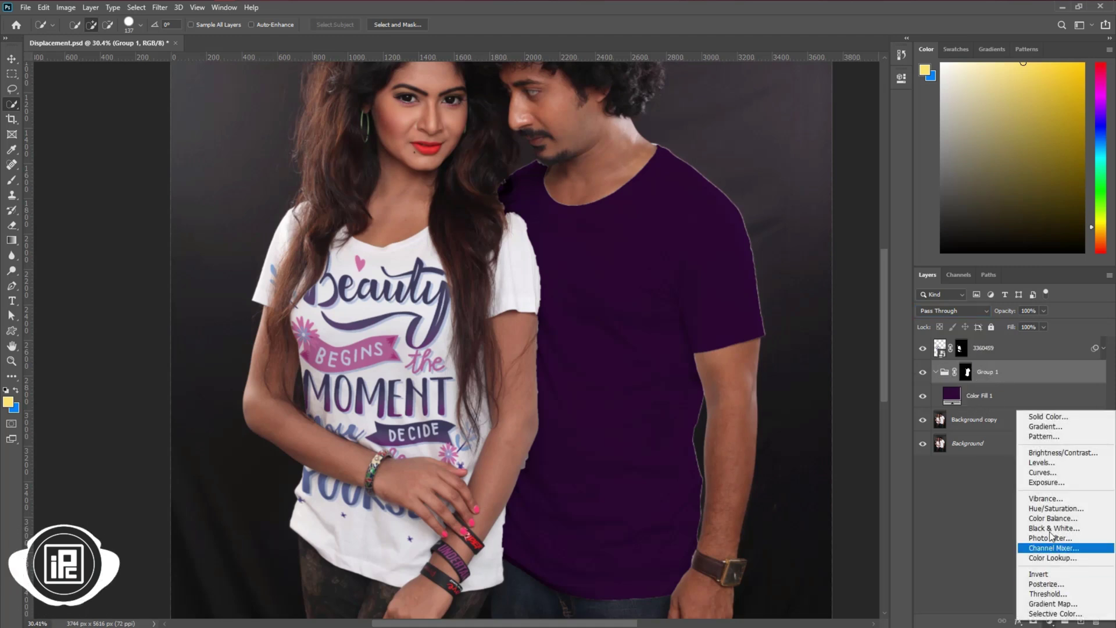
left_click(1050, 473)
left_click_drag(801, 211, 791, 181)
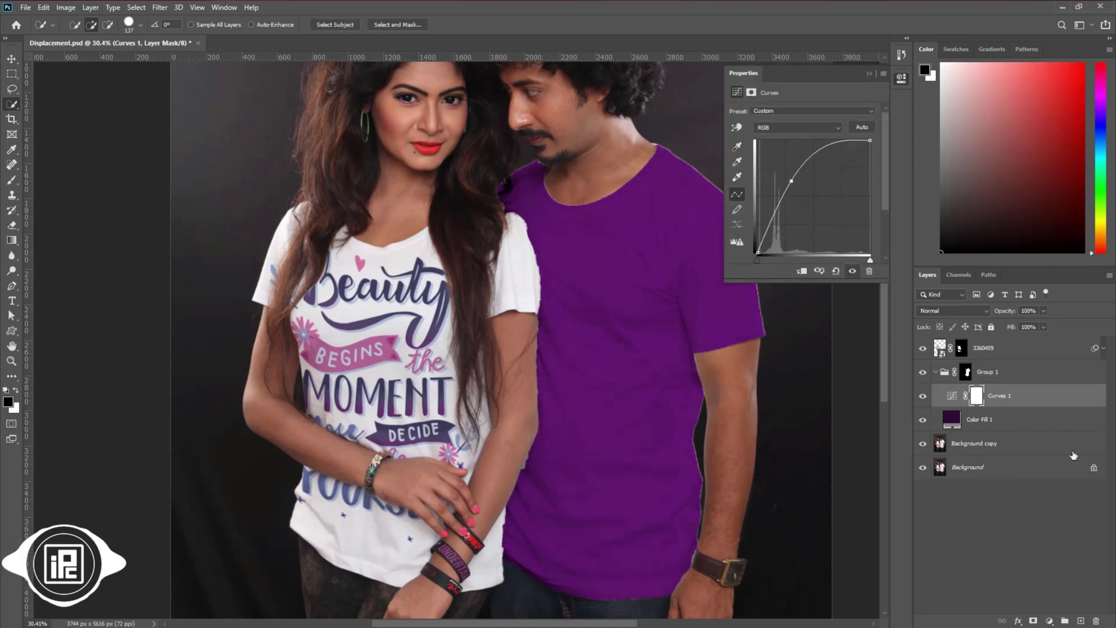
Add a second Curves adjustment in the group and raise the curve's middle point to maximum output
left_click(1049, 615)
left_click(1061, 478)
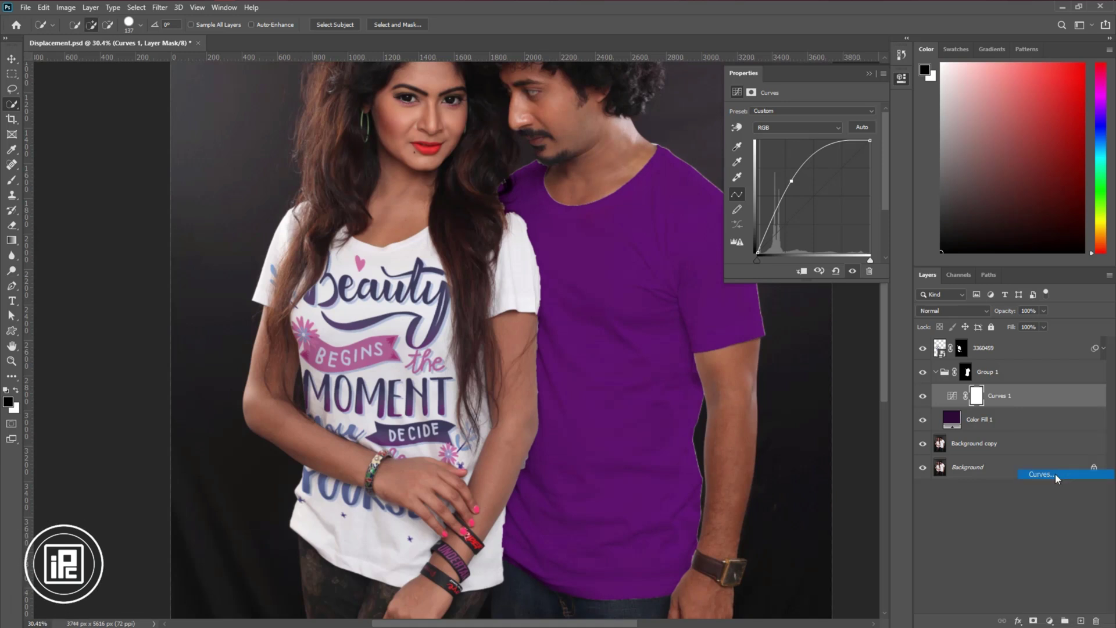
left_click_drag(818, 193, 818, 141)
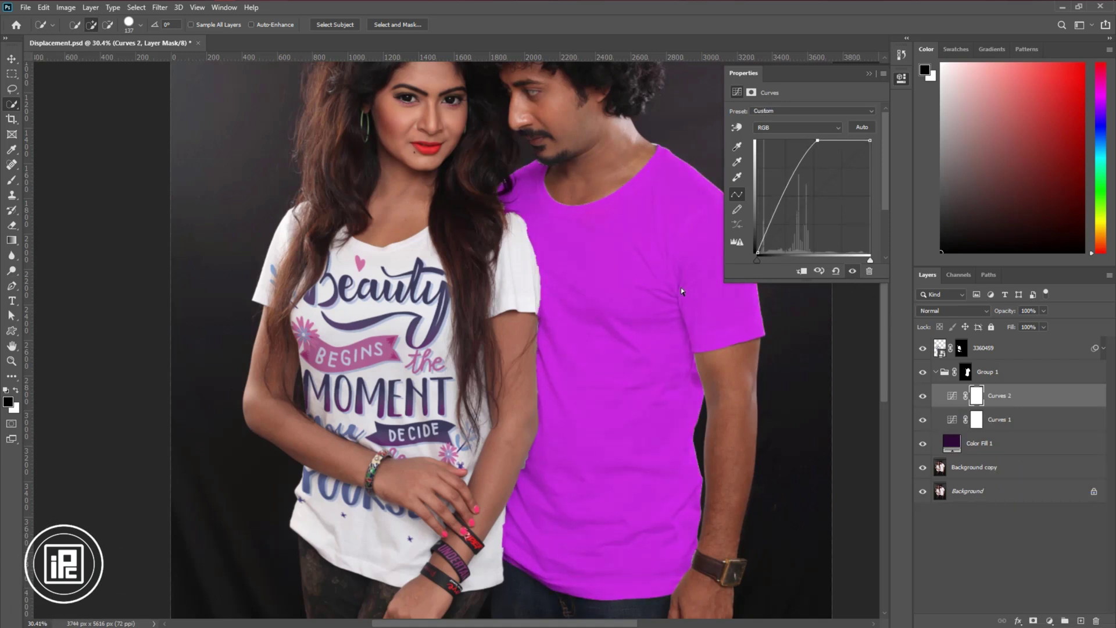
Split the upper Curves layer's Blend If black point for the underlying layer to 25 / 144 and collapse the group
double_click(1063, 401)
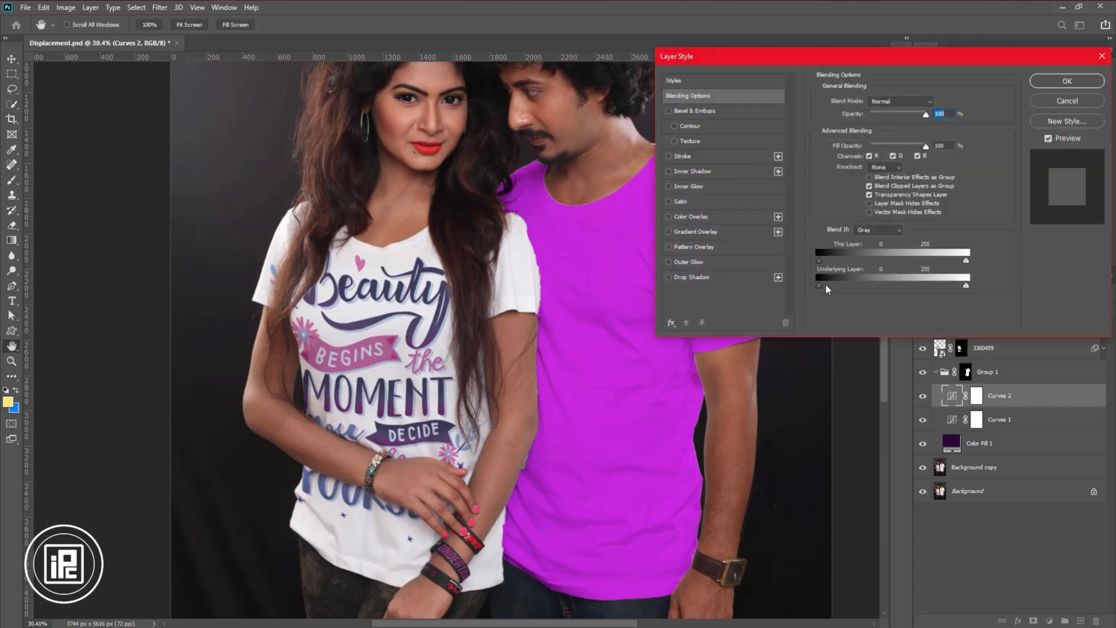
left_click_drag(824, 289, 885, 285)
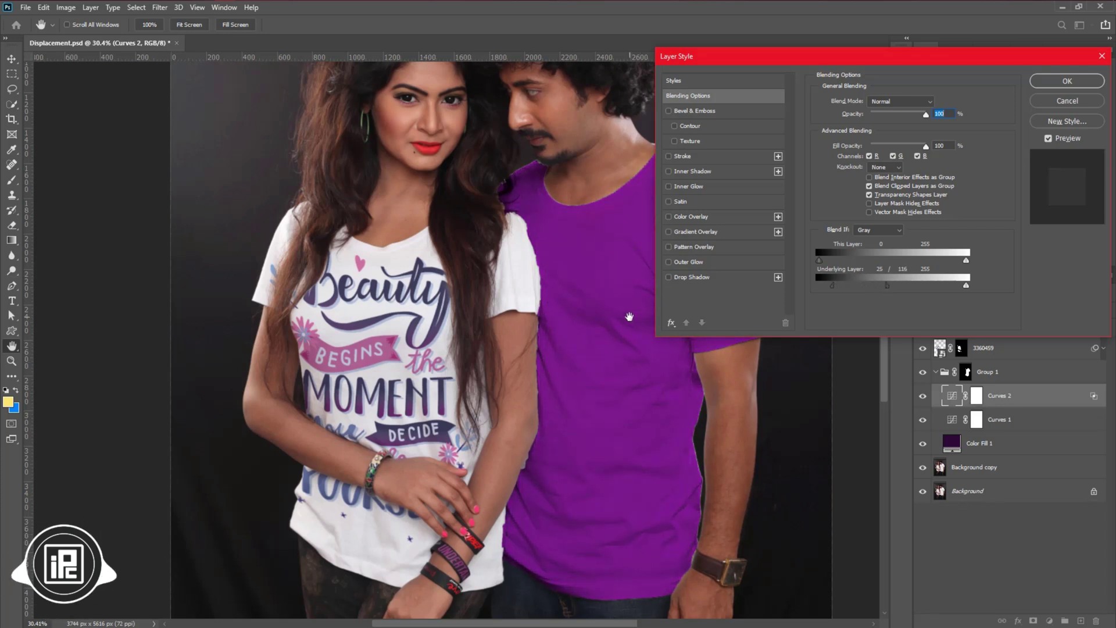
left_click_drag(888, 284, 903, 284)
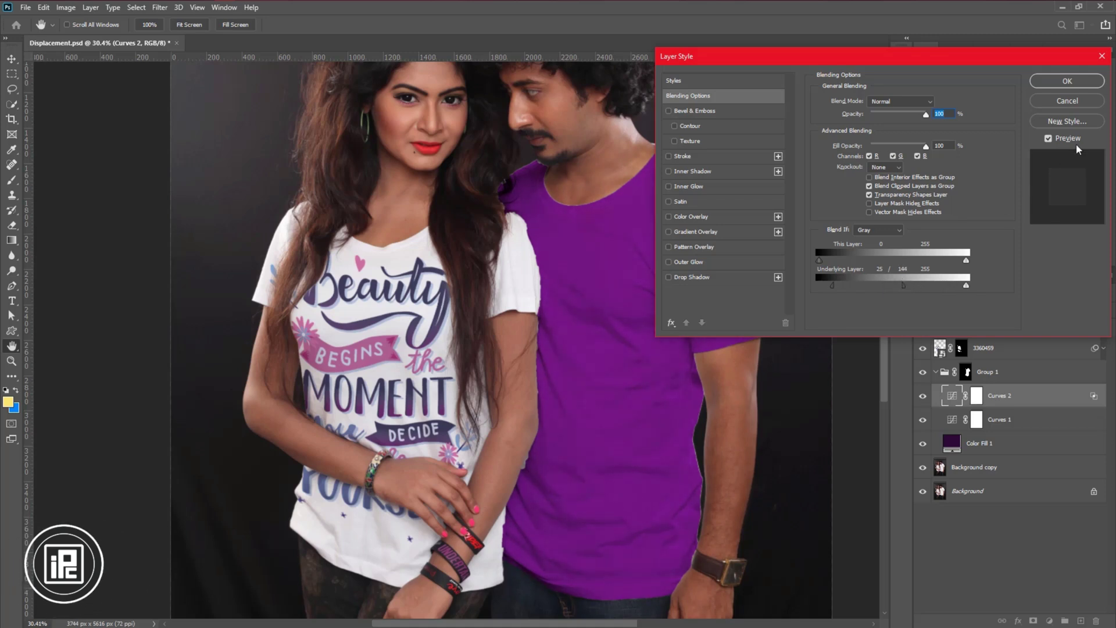
left_click(1069, 81)
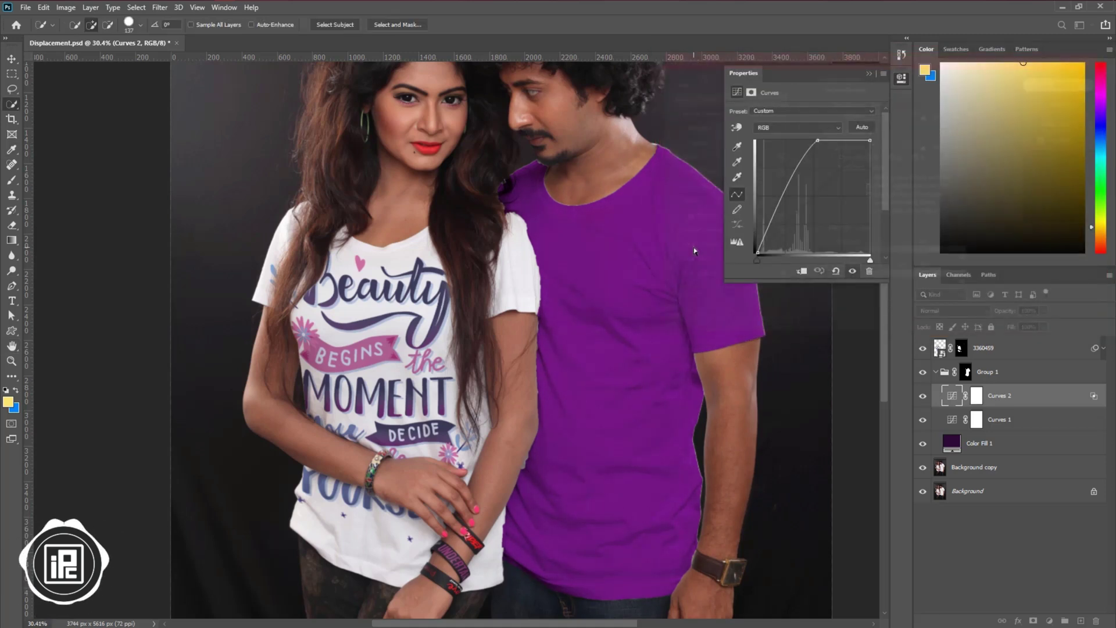
left_click(935, 372)
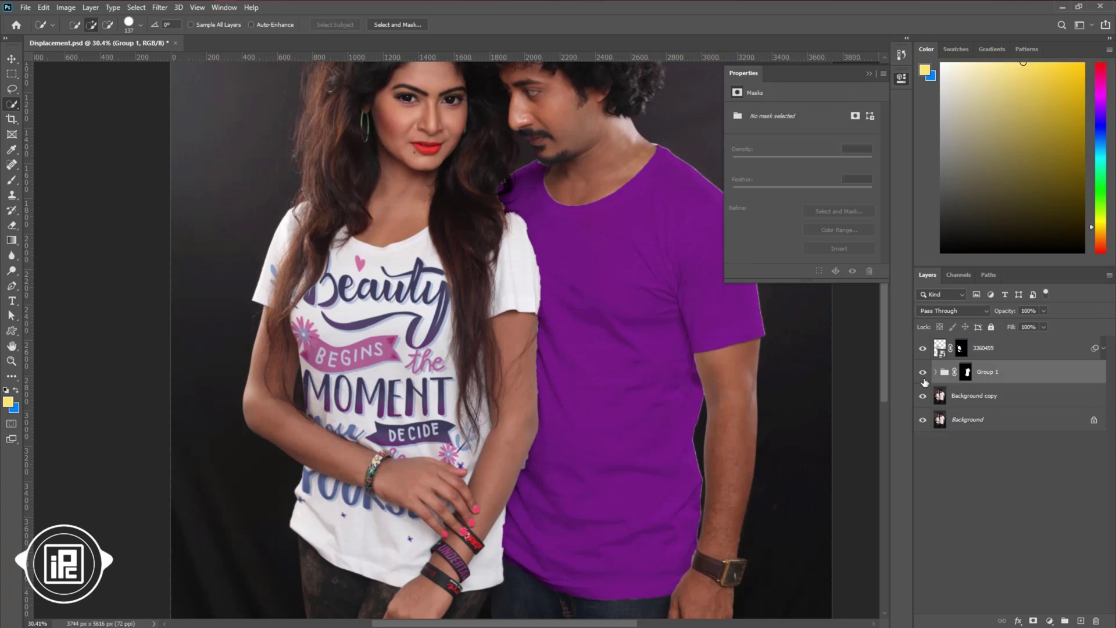
Bring the "Friends Become Our Chosen Family" lettering image 2546367 into the document above the T-shirt color group
left_click(12, 60)
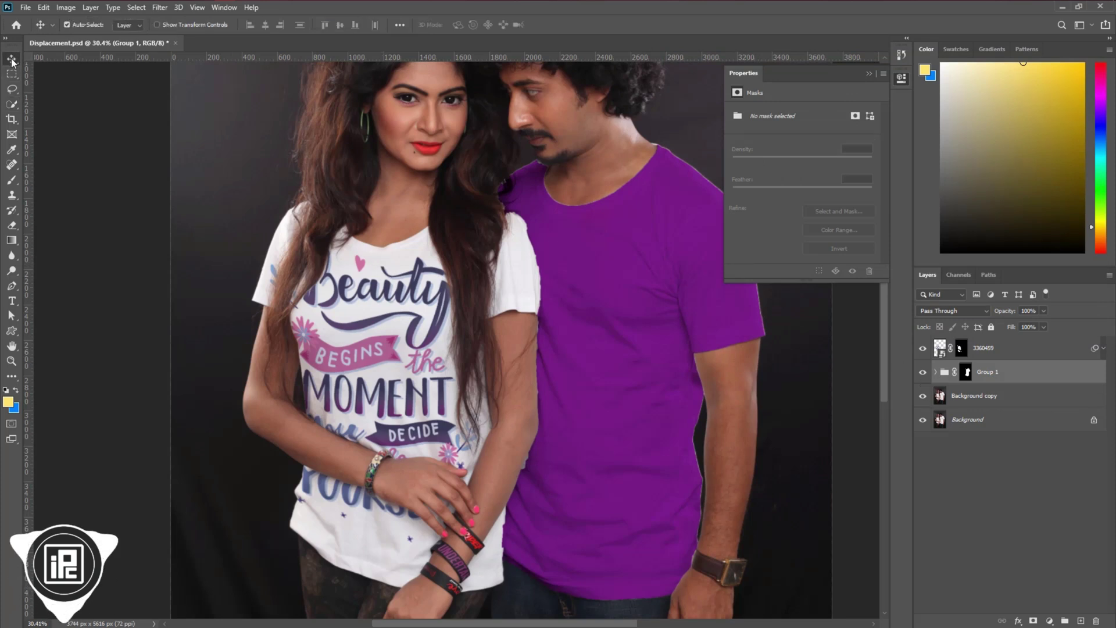
key("alt+Tab")
left_click(585, 198)
left_click_drag(585, 199, 636, 490)
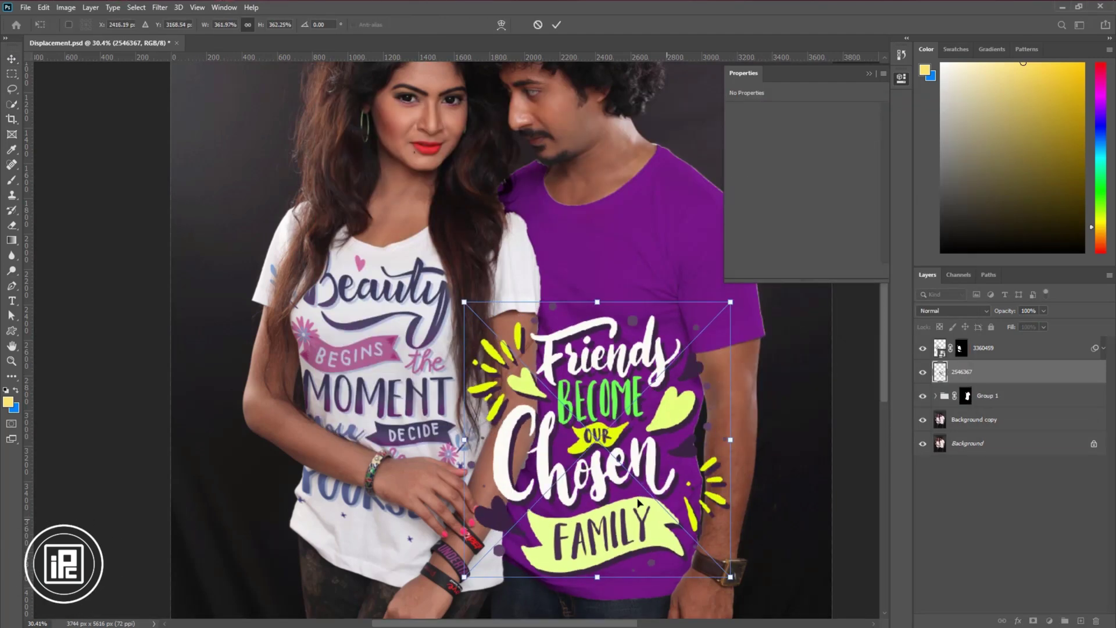
Scale the Friends lettering to about 377%, rotate it about 1.3°, and position it over the chest of the purple T-shirt
left_click_drag(741, 475, 754, 484)
left_click_drag(645, 395, 632, 436)
left_click_drag(761, 542, 733, 557)
left_click_drag(721, 543, 692, 500)
left_click_drag(630, 407, 642, 434)
left_click_drag(723, 559, 744, 546)
left_click_drag(723, 376, 715, 381)
left_click_drag(550, 333, 545, 324)
left_click_drag(705, 501, 721, 516)
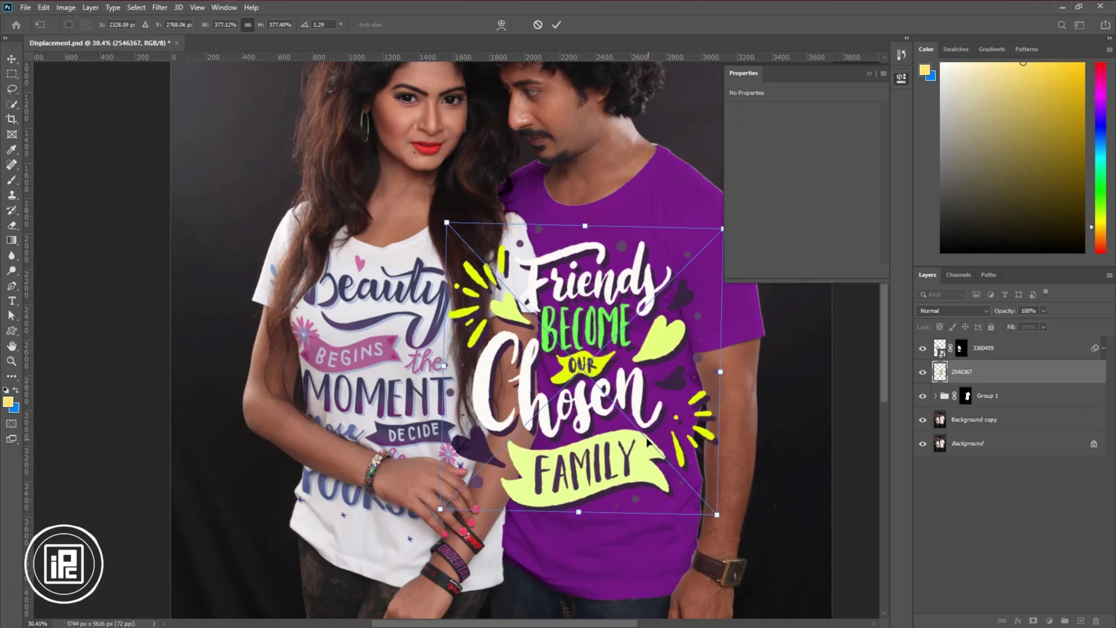
left_click_drag(565, 478, 560, 480)
Warp the Friends lettering by its corners so it slopes down toward the man's outer arm, and commit the transform
left_click(501, 25)
left_click_drag(444, 225, 453, 171)
left_click_drag(439, 512, 460, 466)
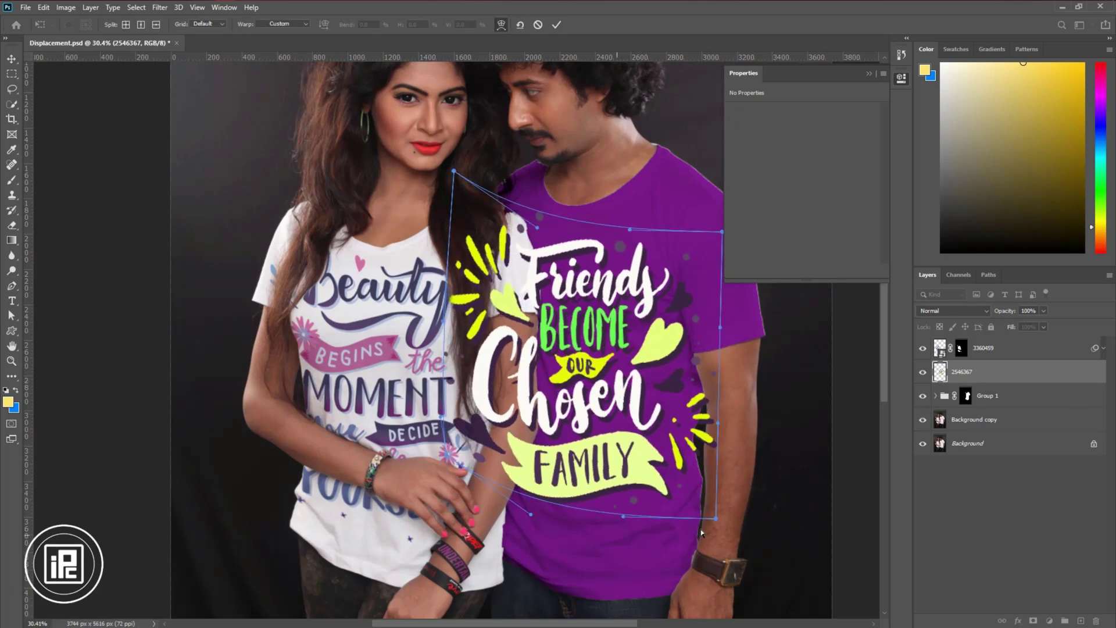
left_click_drag(715, 518, 710, 557)
left_click_drag(537, 502, 532, 508)
left_click_drag(721, 233, 717, 252)
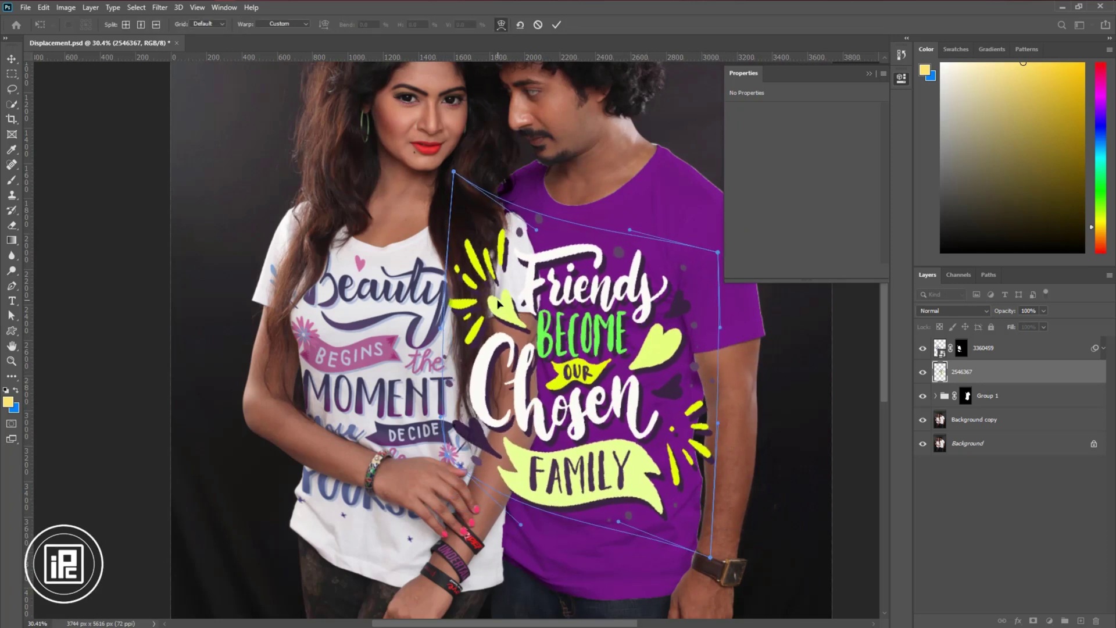
left_click(556, 25)
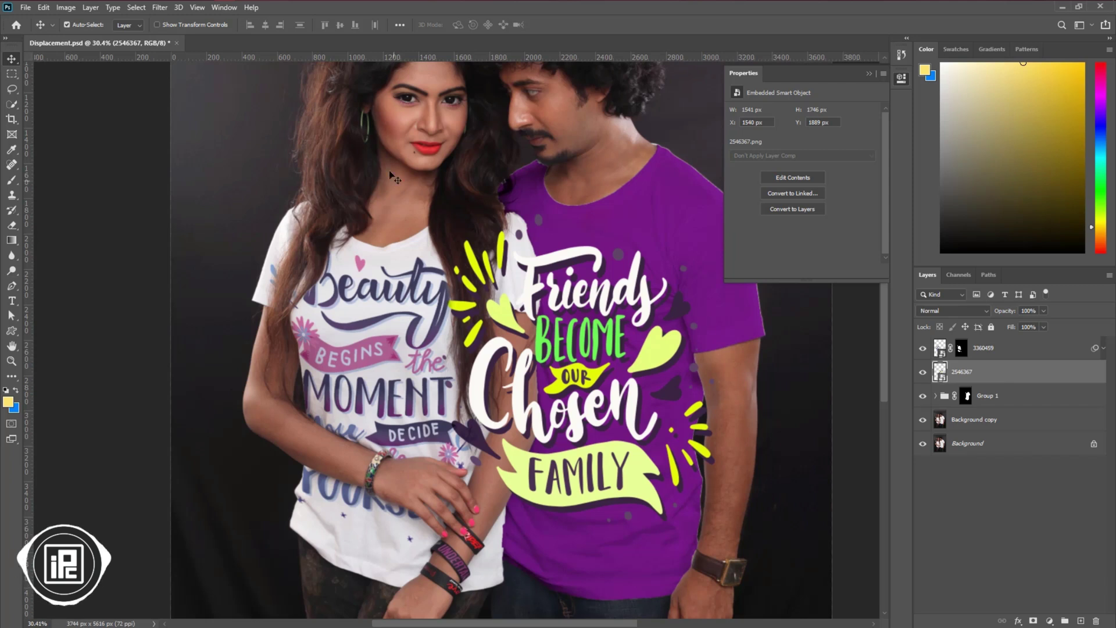
Apply the Displace distortion filter to the Friends lettering using the saved displacement map file
left_click(159, 7)
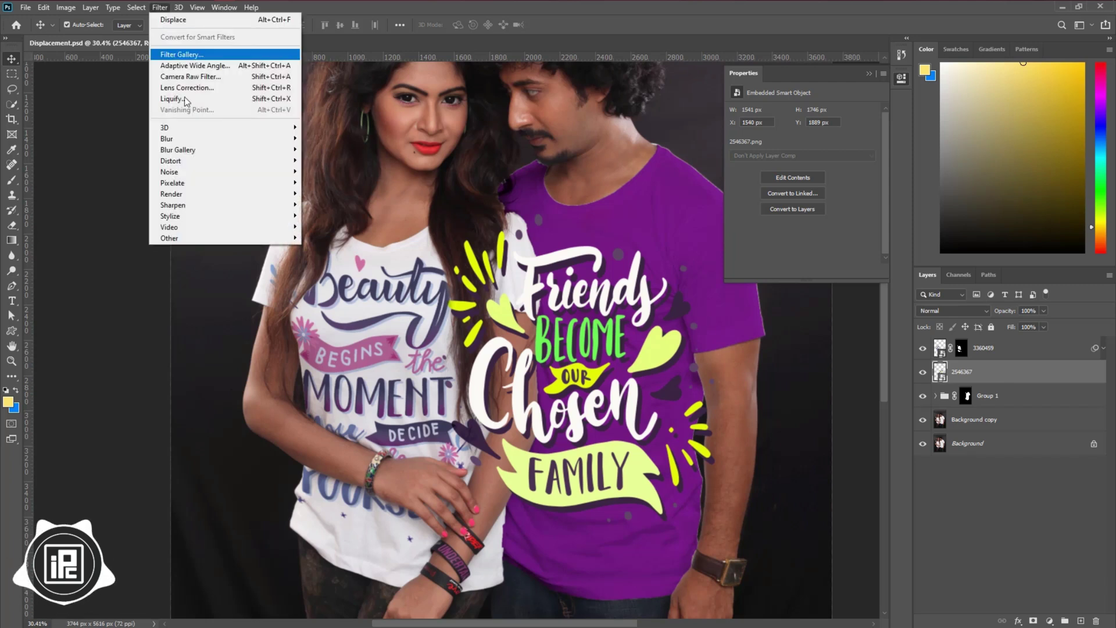
mouse_move(191, 161)
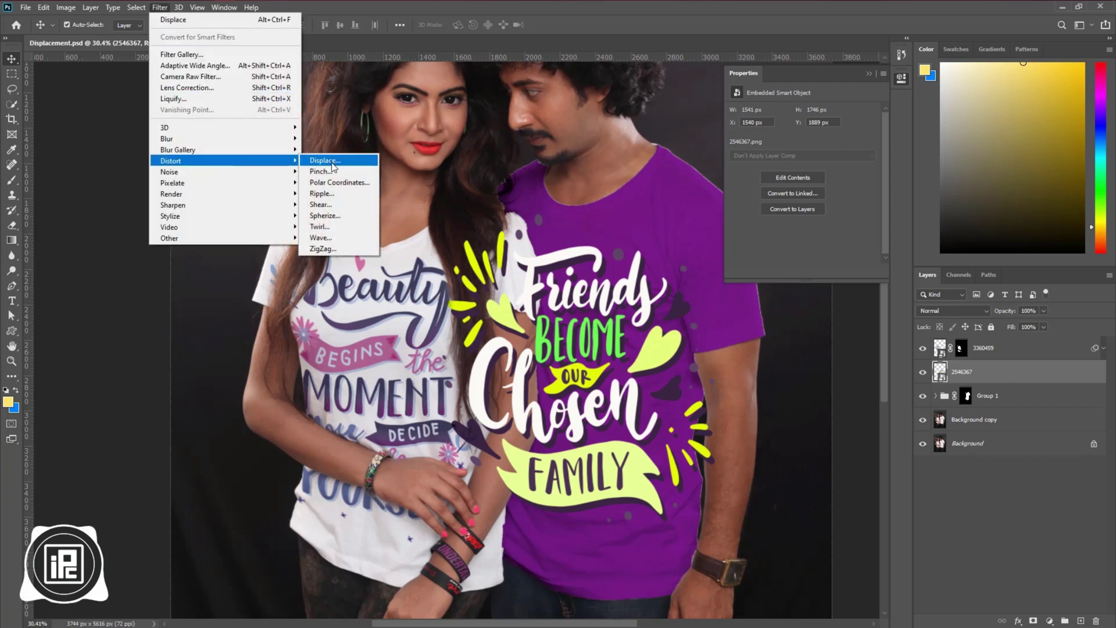
left_click(324, 160)
left_click(616, 195)
left_click(261, 111)
left_click(456, 295)
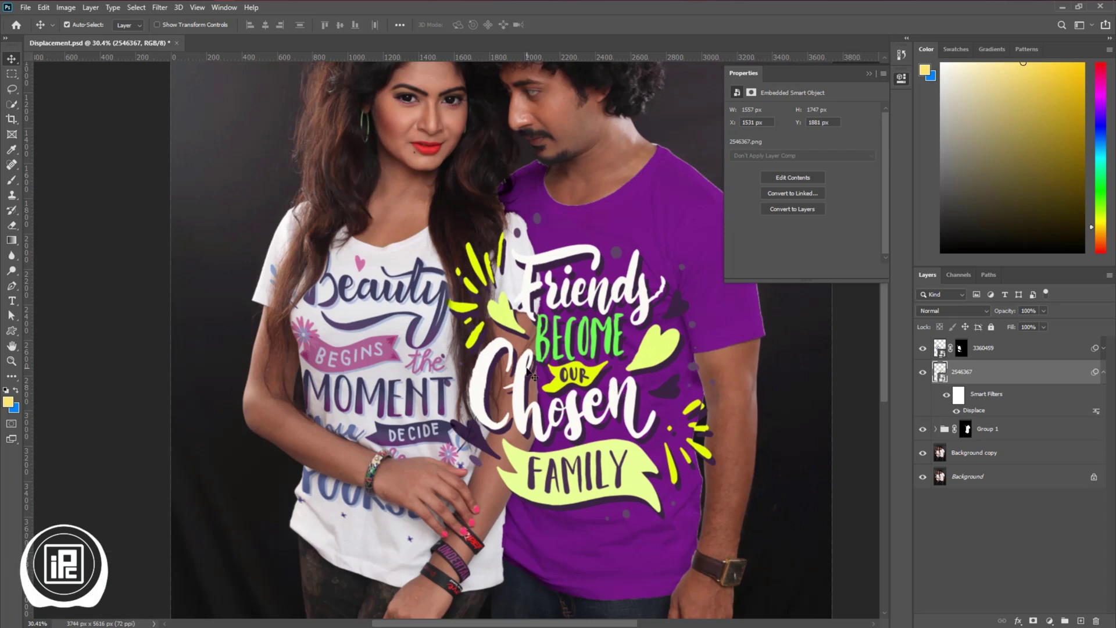
Copy the group's T-shirt mask onto the Friends lettering layer and set that layer's blend mode to Screen
left_click_drag(966, 437, 969, 378)
left_click(949, 377)
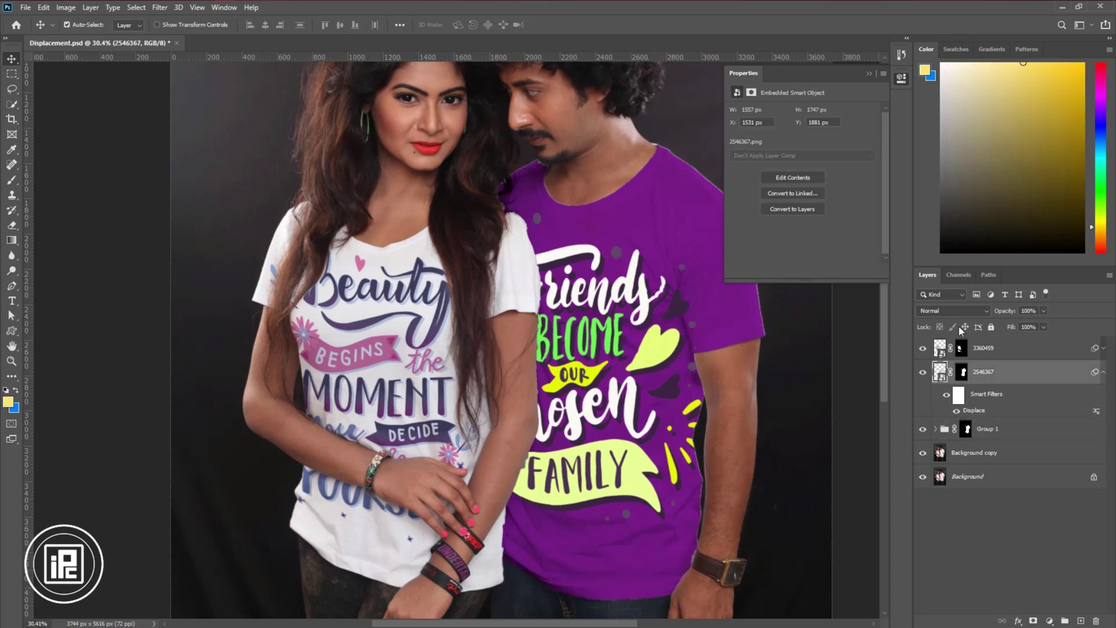
left_click(951, 310)
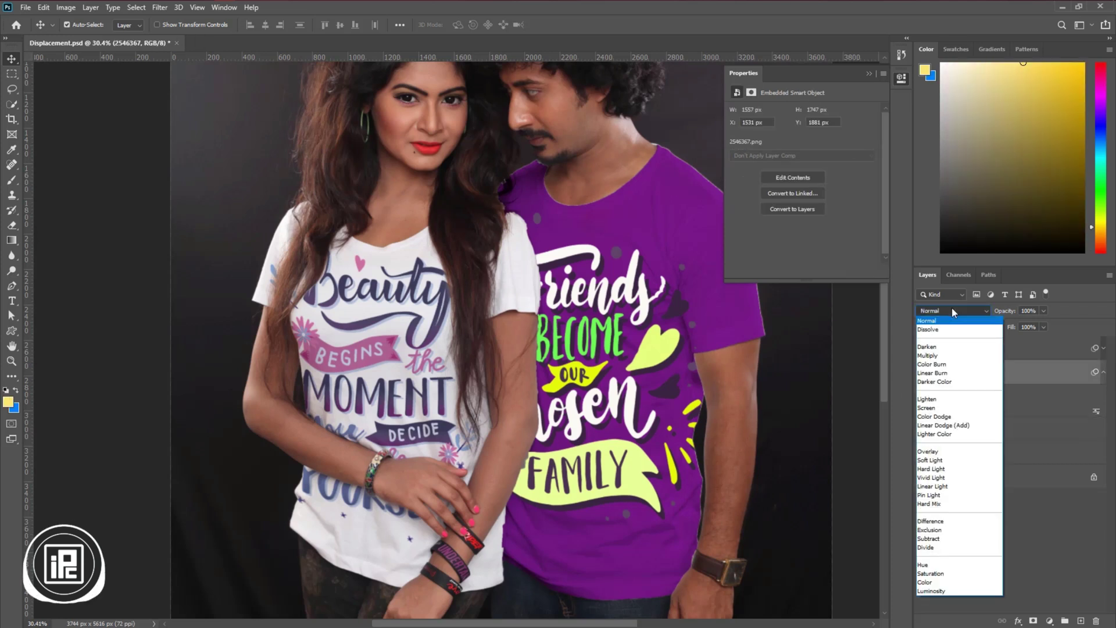
left_click(944, 408)
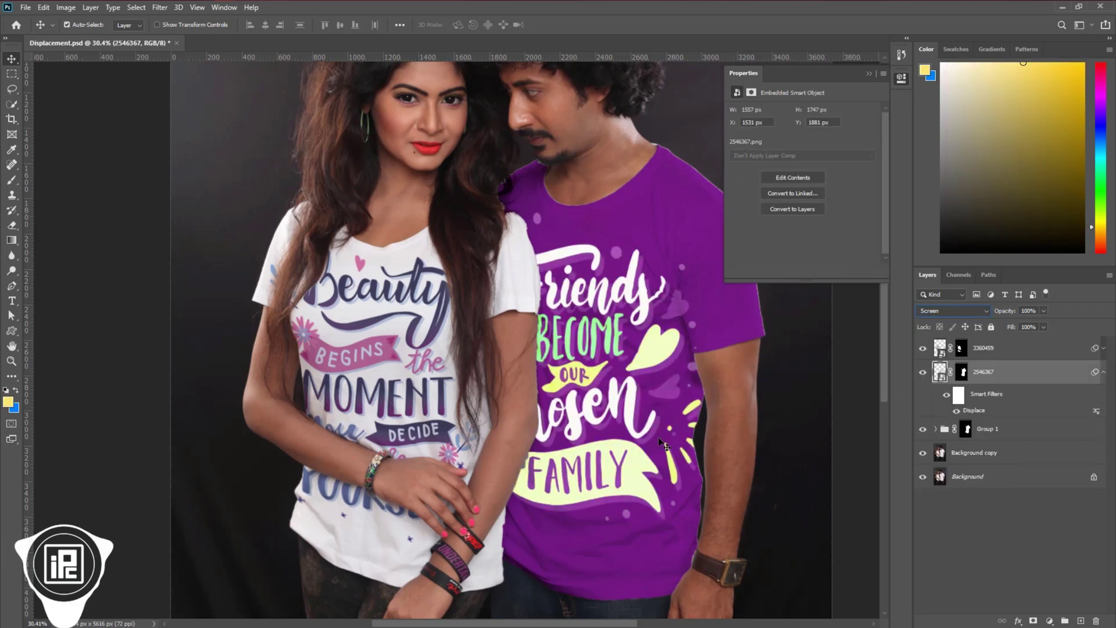
Expand the color group and slightly lower the upper Curves adjustment's highlight point to soften the purple brightening
left_click(935, 429)
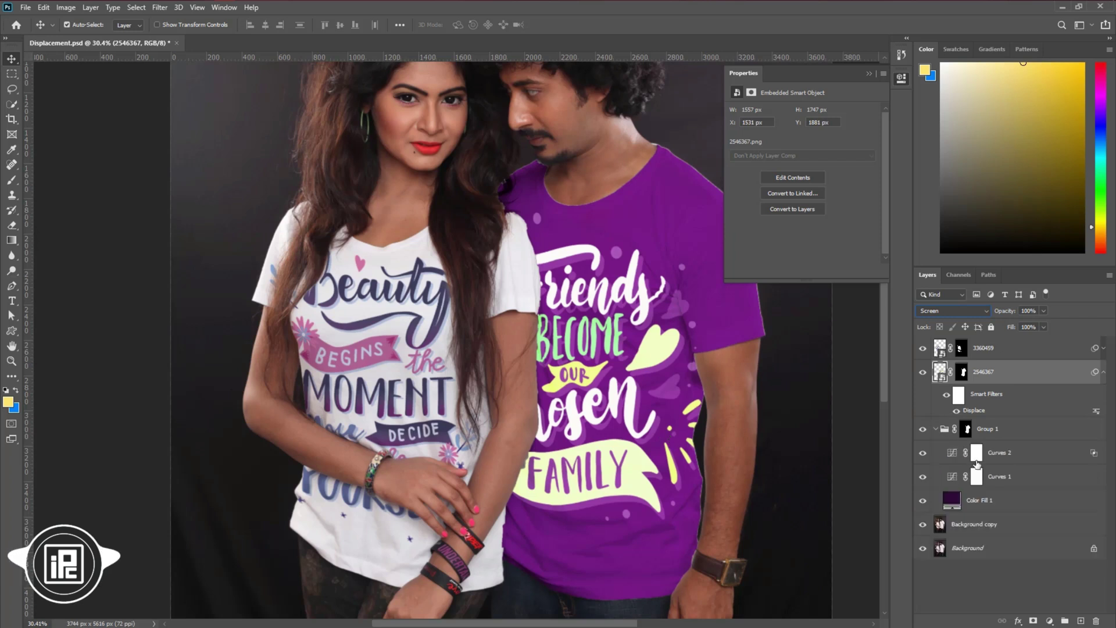
left_click(951, 455)
left_click_drag(818, 140, 830, 146)
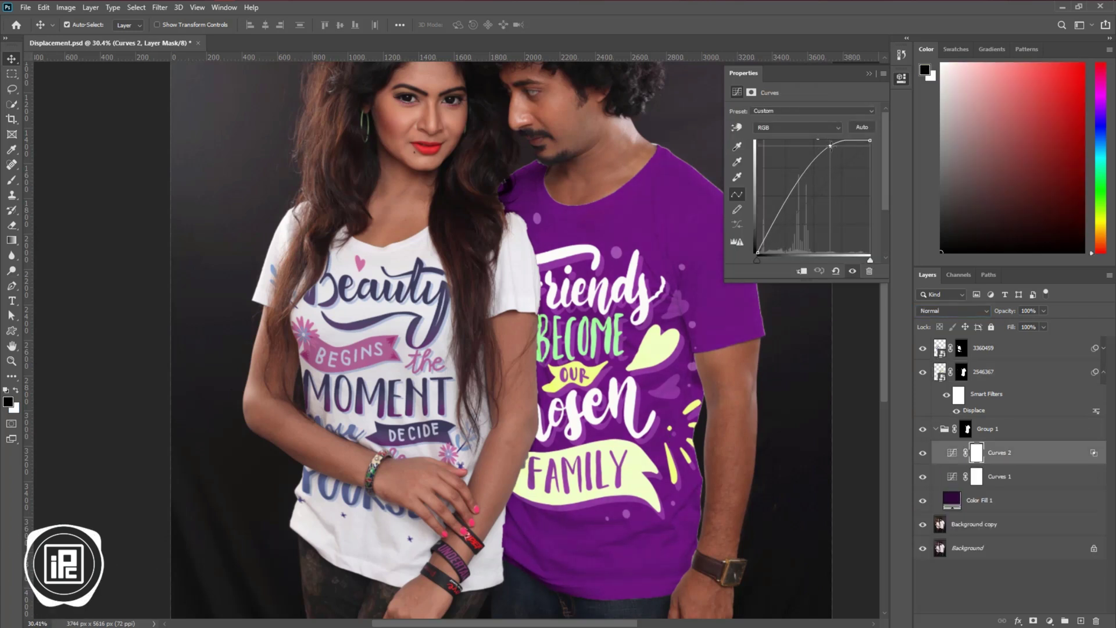
left_click(869, 75)
Examine the purple T-shirt's edges, fabric folds and lettering up close, and check the overall composition
scroll(728, 199, "up", 5)
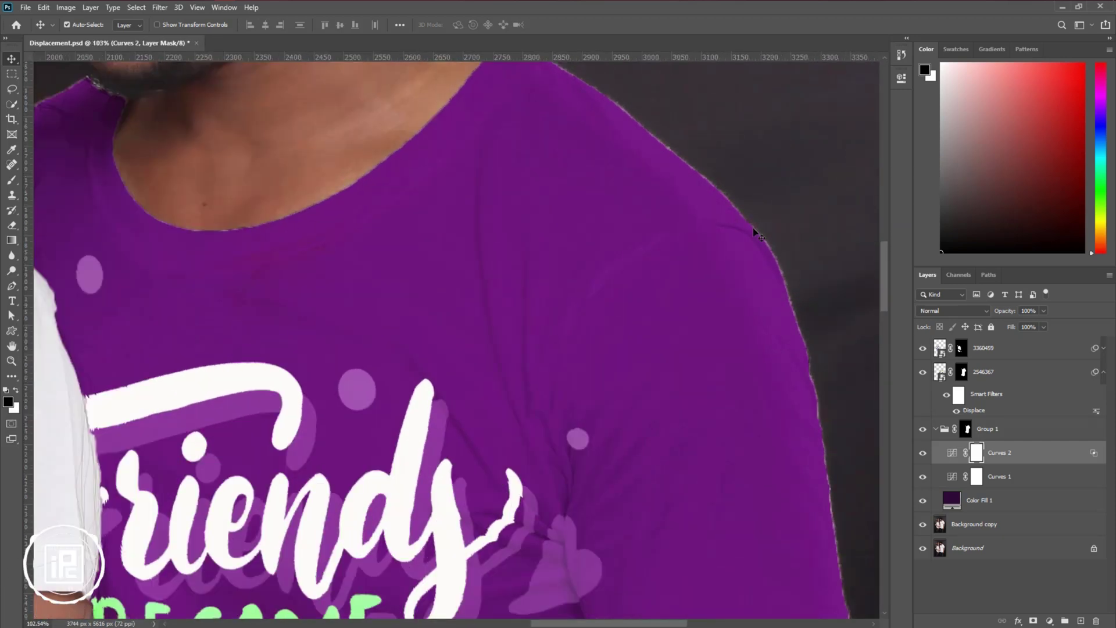
left_click_drag(469, 181, 672, 262)
left_click_drag(509, 307, 528, 190)
left_click_drag(608, 399, 584, 134)
scroll(557, 285, "down", 3)
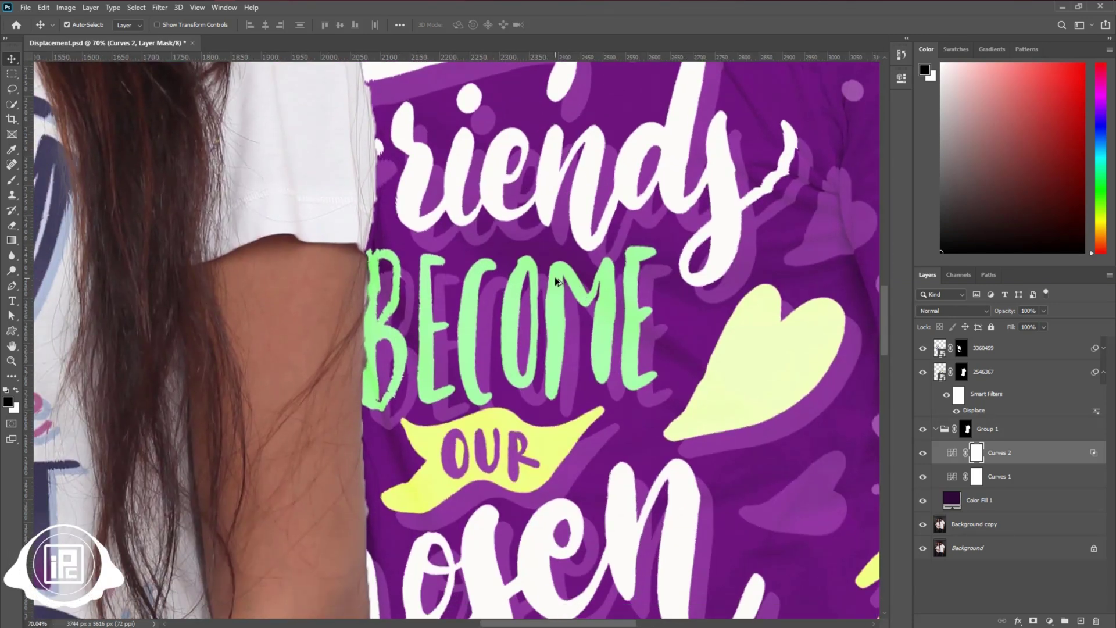
scroll(557, 282, "down", 2)
left_click_drag(451, 481, 463, 389)
scroll(573, 360, "down", 3)
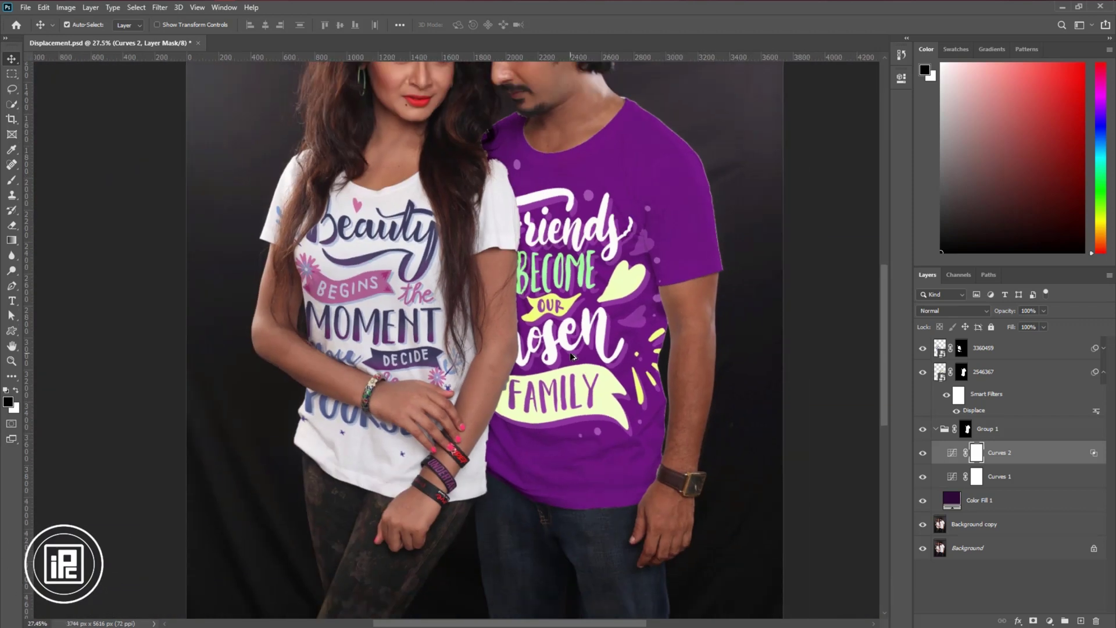
scroll(573, 359, "up", 2)
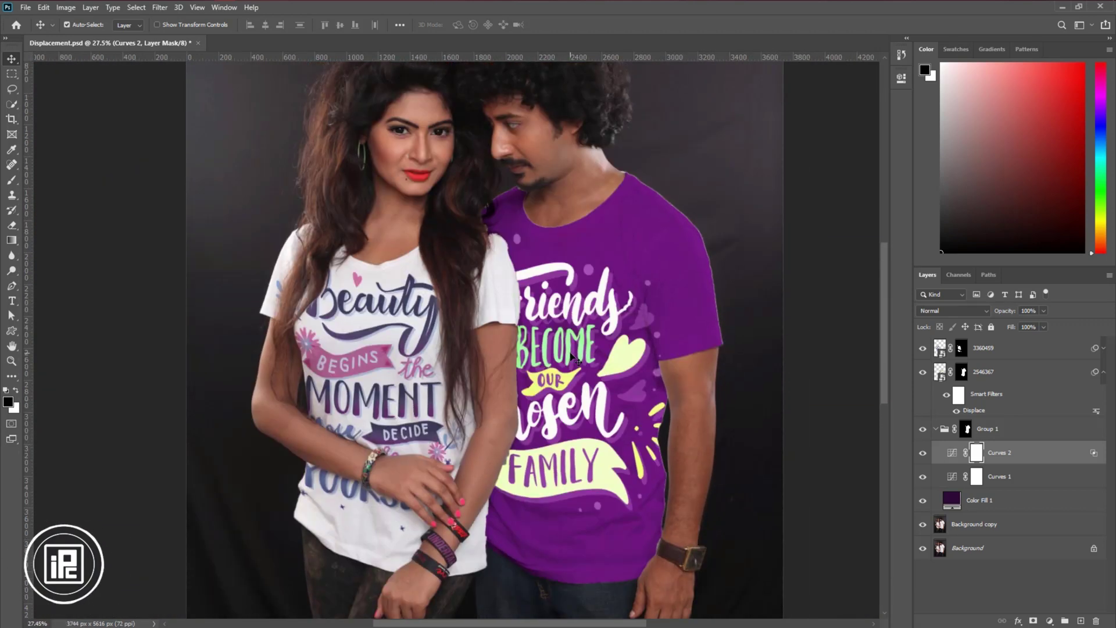
scroll(570, 355, "left", 2)
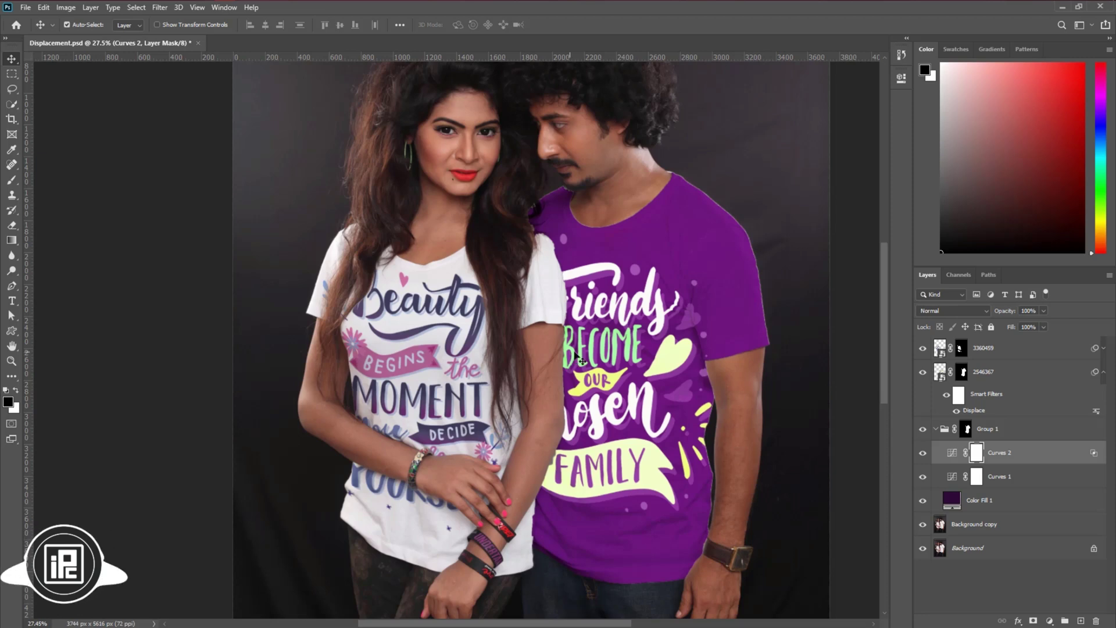
Scale the artwork down around its center inside the 2546367 smart object, and save and close its contents
double_click(939, 371)
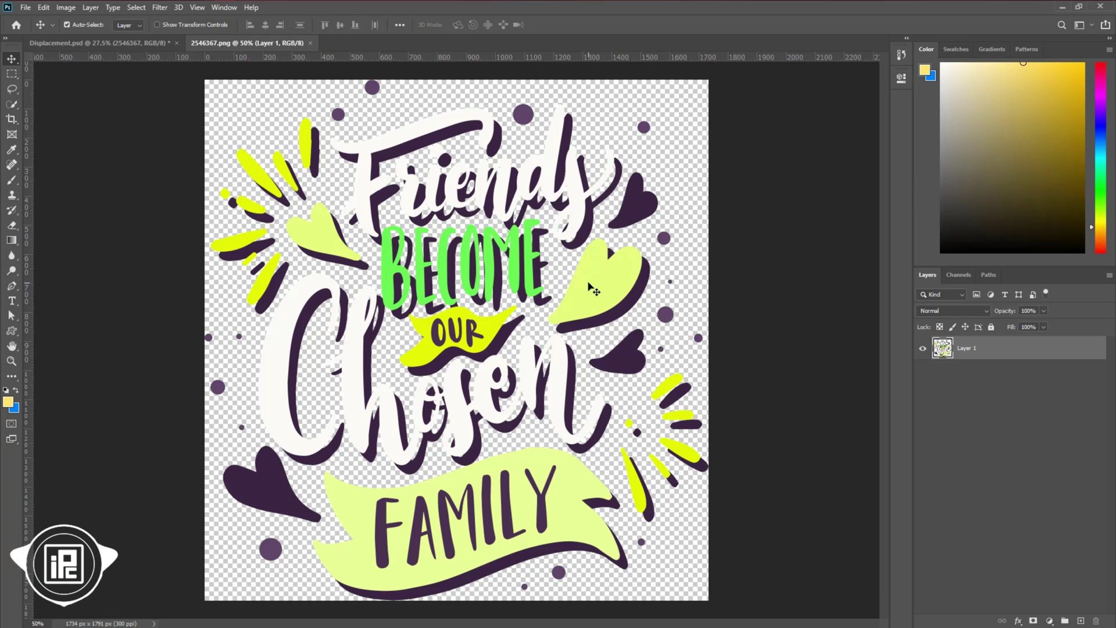
key("ctrl+t")
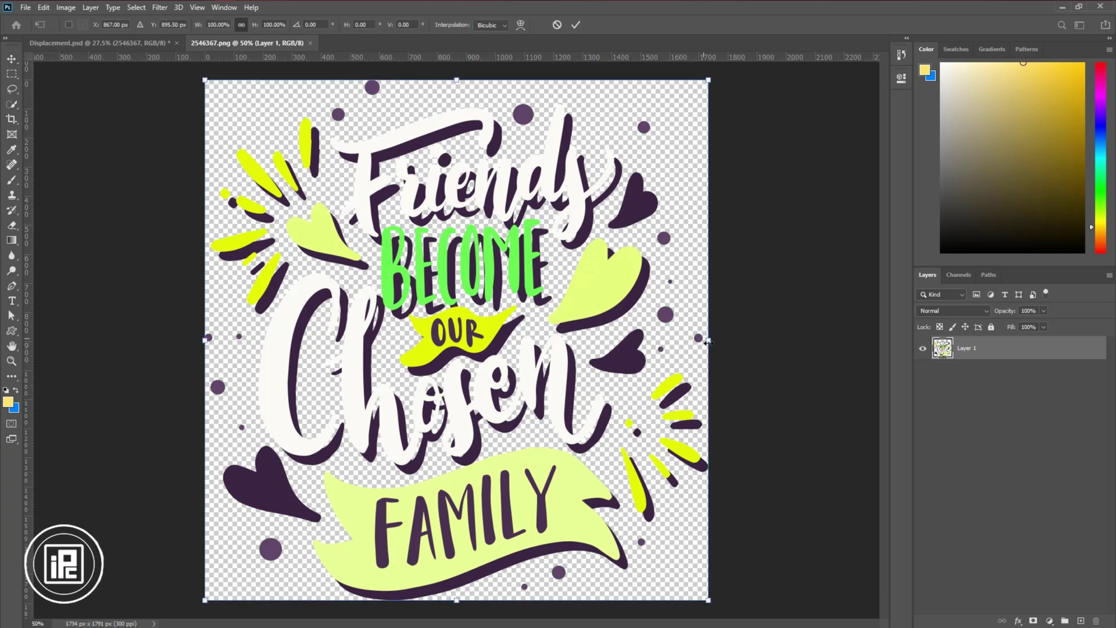
left_click_drag(693, 343, 664, 342)
left_click(575, 26)
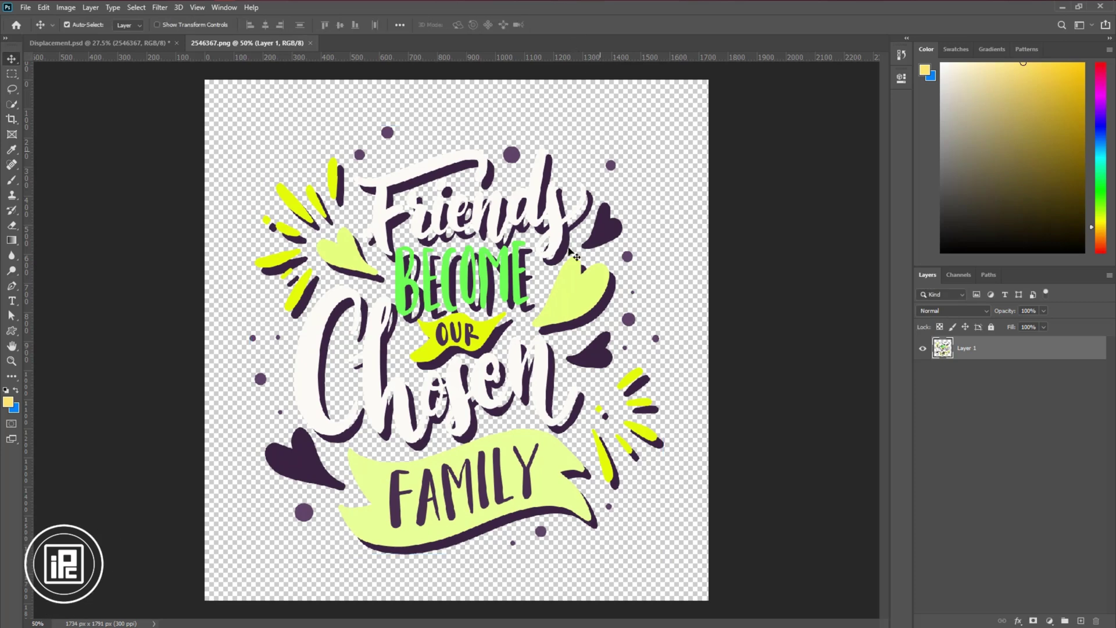
left_click(315, 44)
left_click(493, 237)
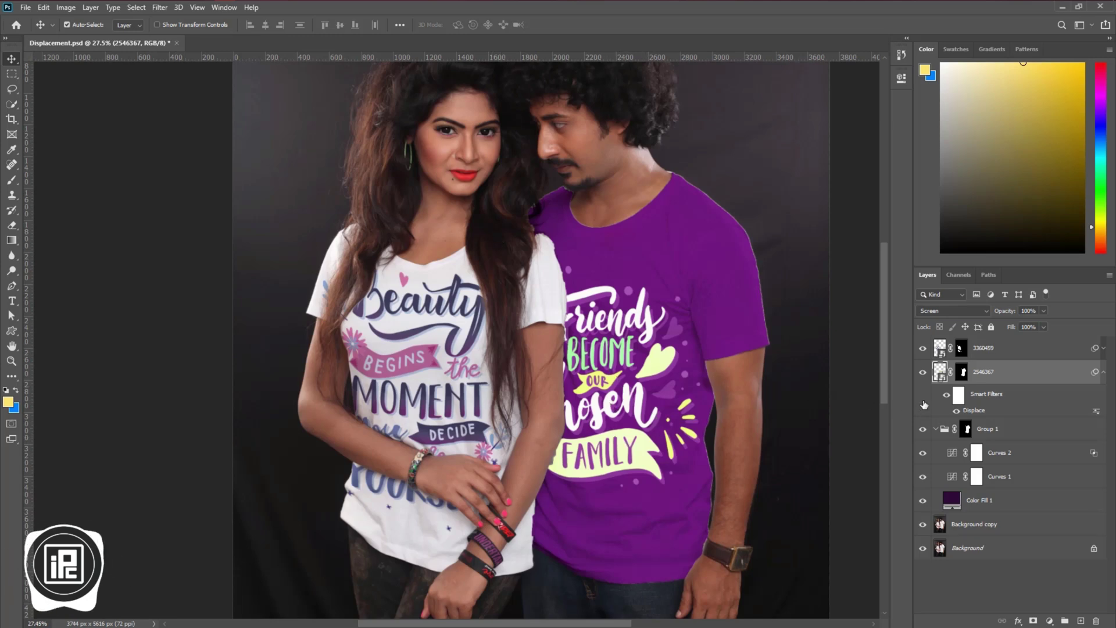
Scale the Beauty artwork to 85.73% around its center inside the 3360459 smart object, and save and close its contents
double_click(941, 348)
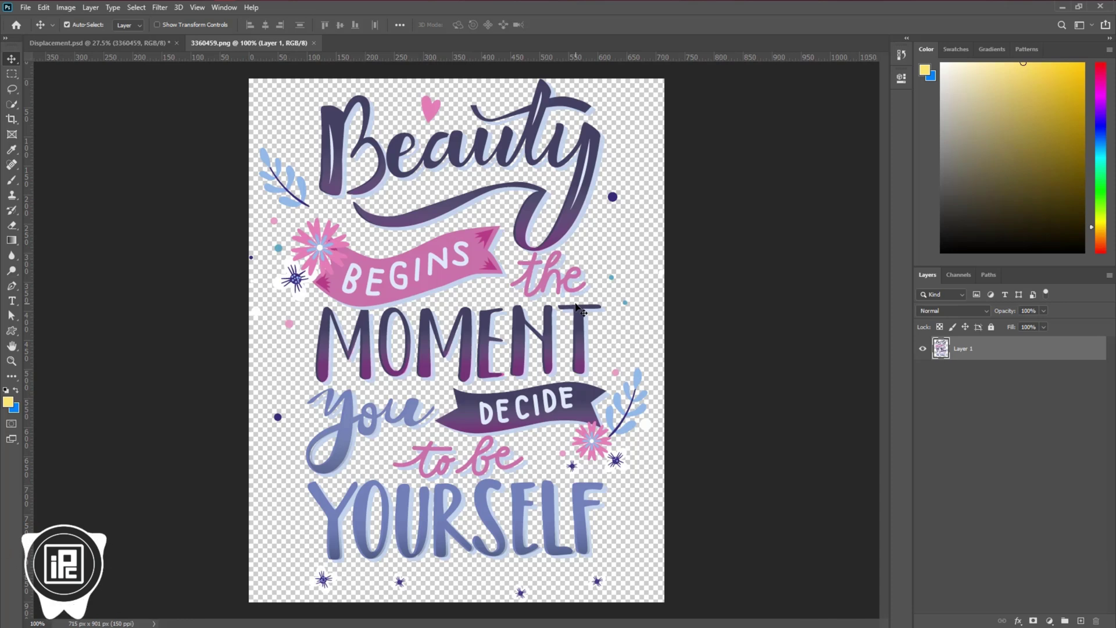
key("ctrl+t")
left_click_drag(664, 340, 637, 343)
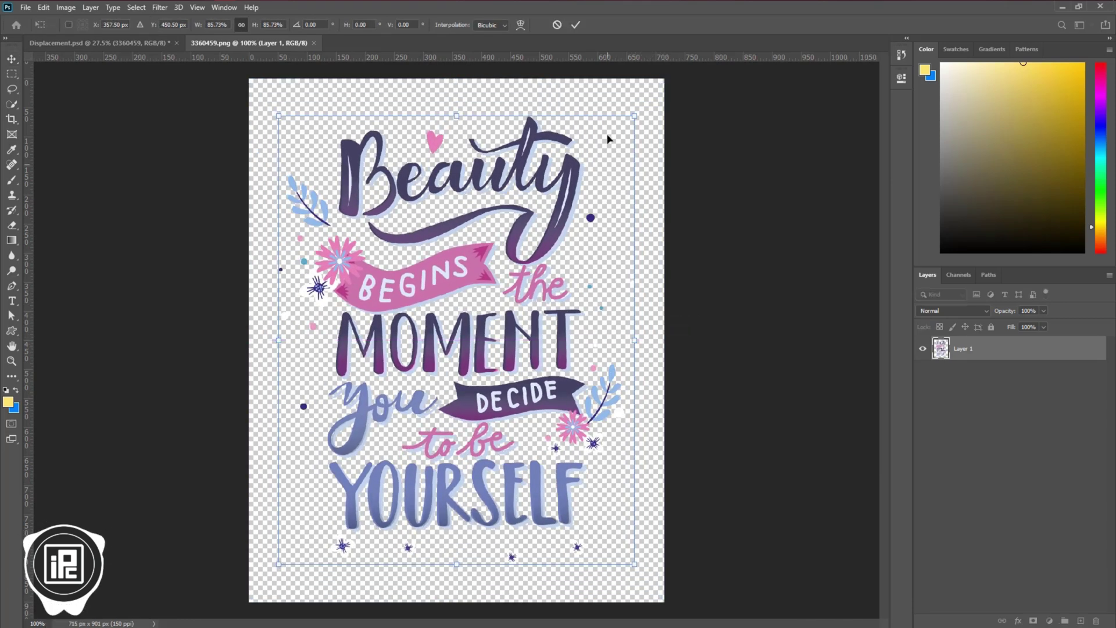
left_click(575, 25)
left_click(319, 43)
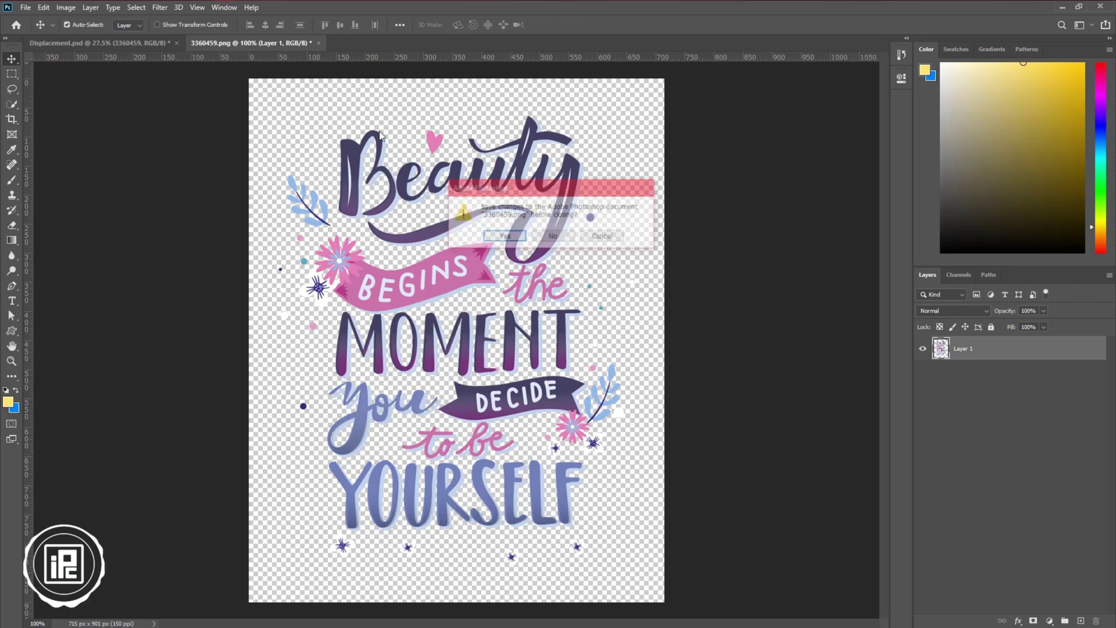
left_click(513, 238)
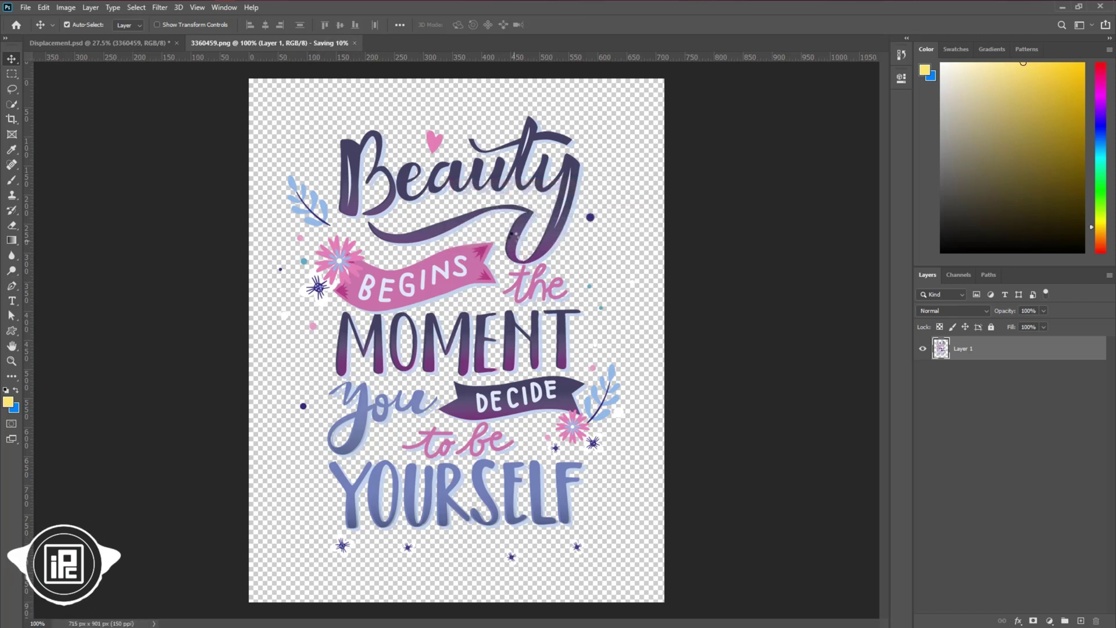